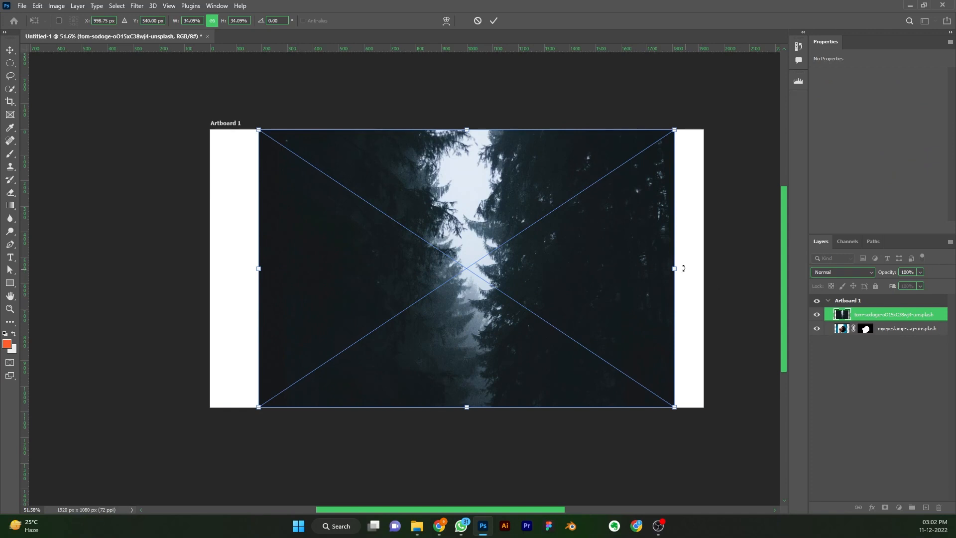
Step: Scale the placed forest image to about 36.13% and, with its opacity lowered to 66%, position its trees over the man's hair
{"action": "left_click_drag", "start_coordinate": [672, 268], "coordinate": [686, 268]}
{"action": "left_click_drag", "start_coordinate": [592, 293], "coordinate": [600, 294]}
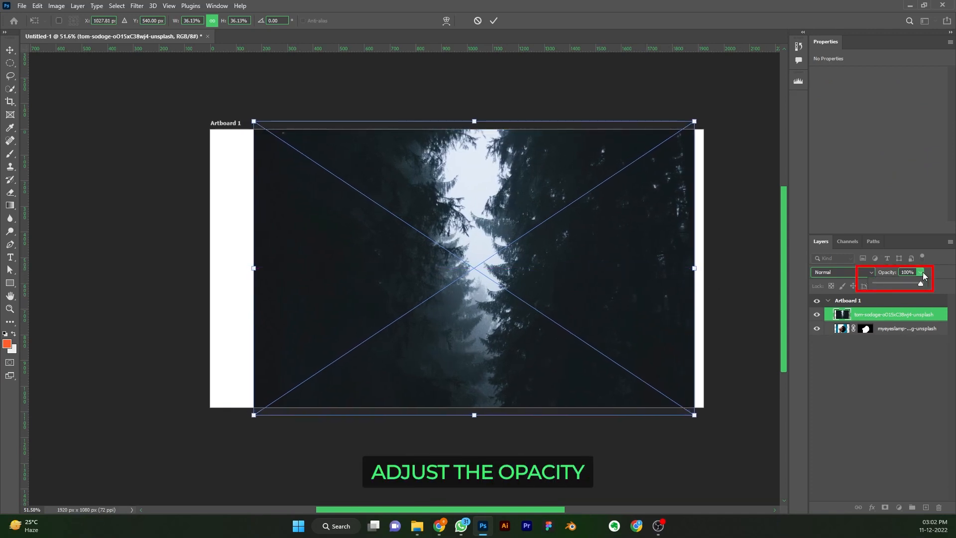
{"action": "left_click_drag", "start_coordinate": [920, 282], "coordinate": [906, 282]}
{"action": "left_click_drag", "start_coordinate": [527, 312], "coordinate": [542, 310]}
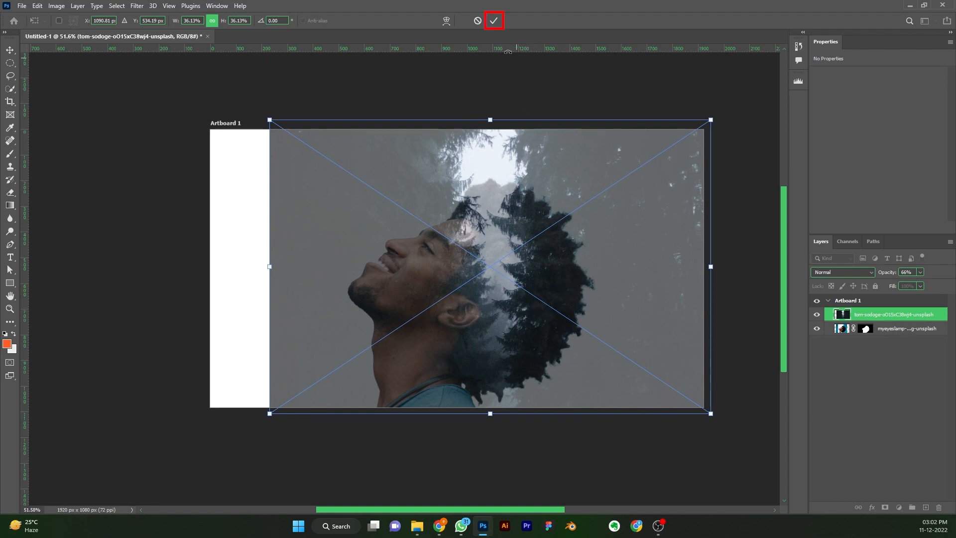
{"action": "left_click", "coordinate": [494, 20]}
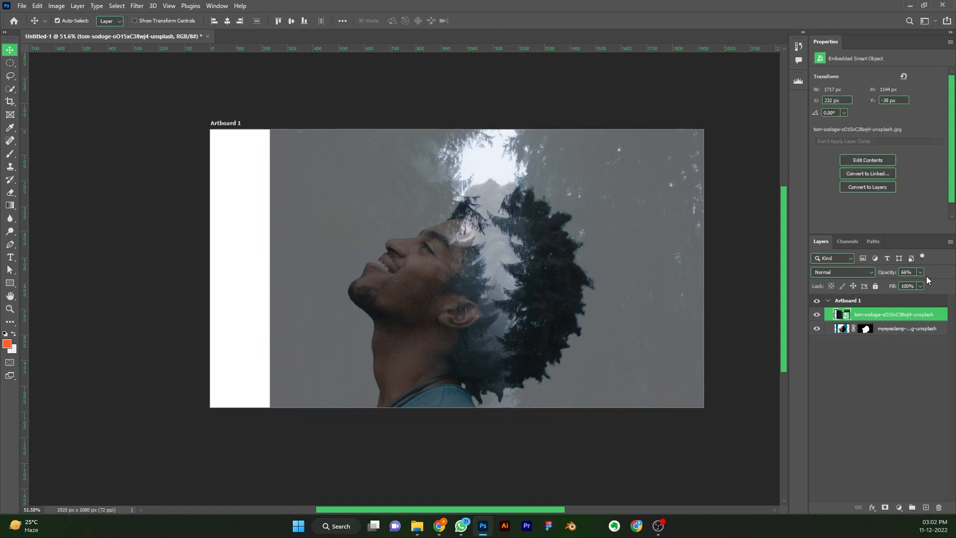
Step: Restore the forest layer's opacity to 100% and change its blend mode to Lighten
{"action": "left_click_drag", "start_coordinate": [920, 285], "coordinate": [945, 286]}
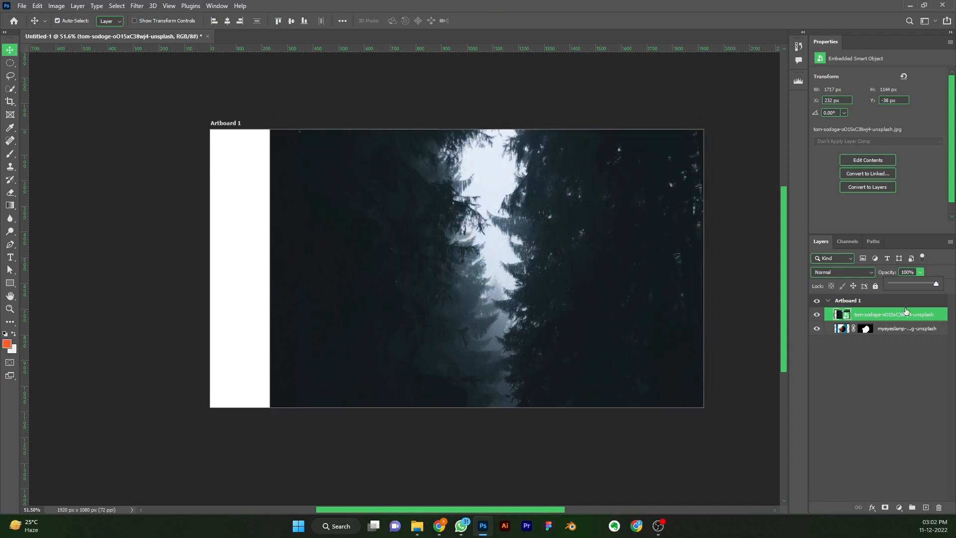
{"action": "left_click", "coordinate": [895, 320]}
{"action": "left_click", "coordinate": [855, 274]}
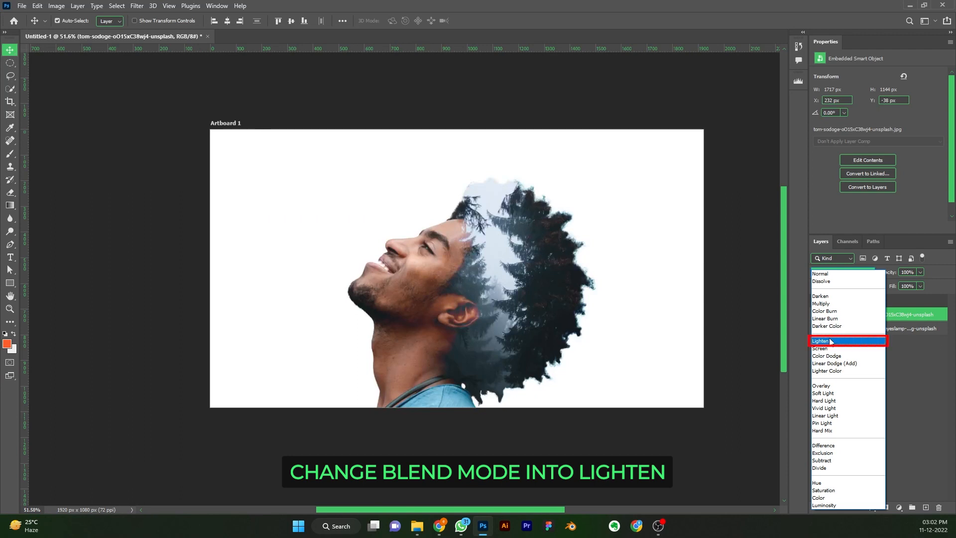
{"action": "left_click", "coordinate": [830, 341]}
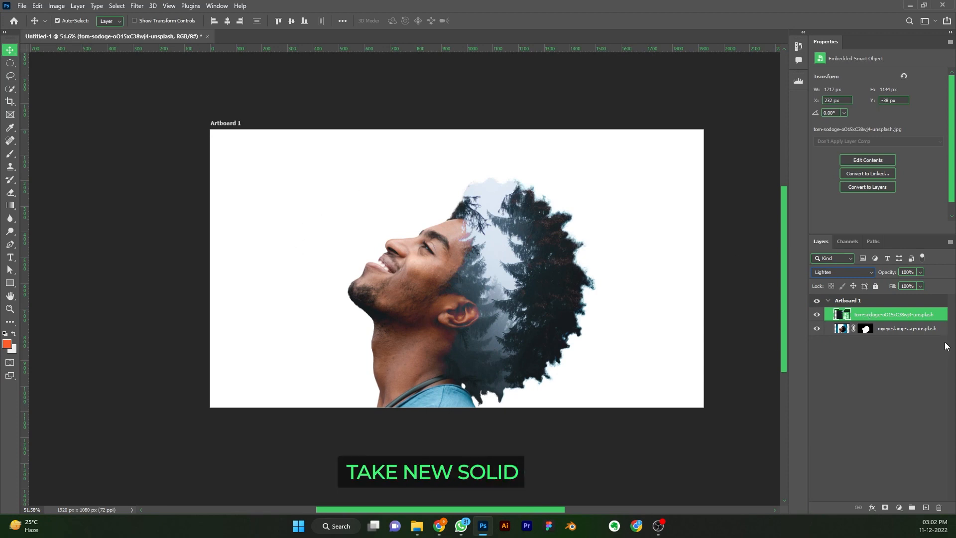
Step: Add a Solid Color fill layer directly above the portrait layer in very light blue, #def5ff
{"action": "left_click", "coordinate": [929, 330]}
{"action": "left_click", "coordinate": [899, 508]}
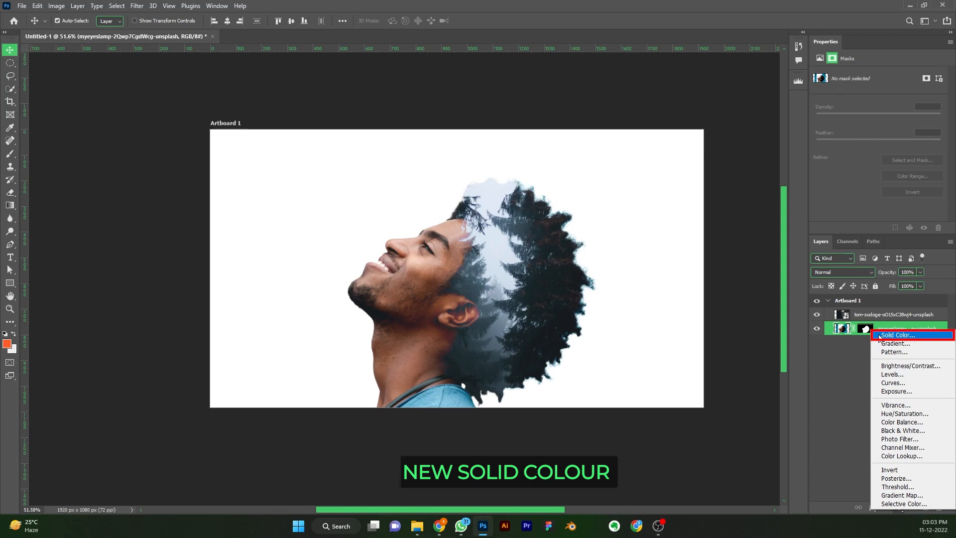
{"action": "left_click", "coordinate": [896, 335]}
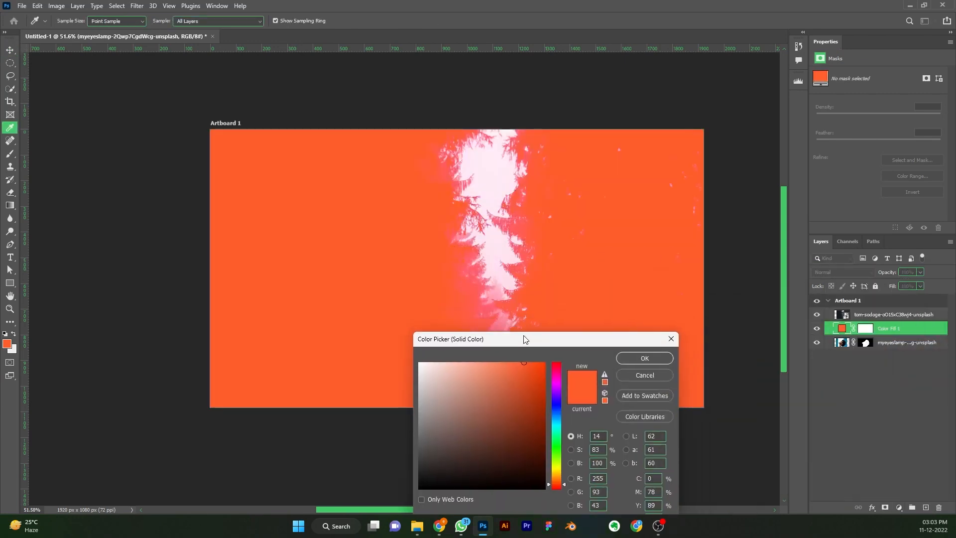
{"action": "mouse_move", "coordinate": [472, 379]}
{"action": "left_mouse_down"}
{"action": "mouse_move", "coordinate": [466, 392]}
{"action": "mouse_move", "coordinate": [468, 386]}
{"action": "left_mouse_up"}
{"action": "left_click", "coordinate": [369, 326]}
{"action": "left_click_drag", "start_coordinate": [370, 323], "coordinate": [368, 323]}
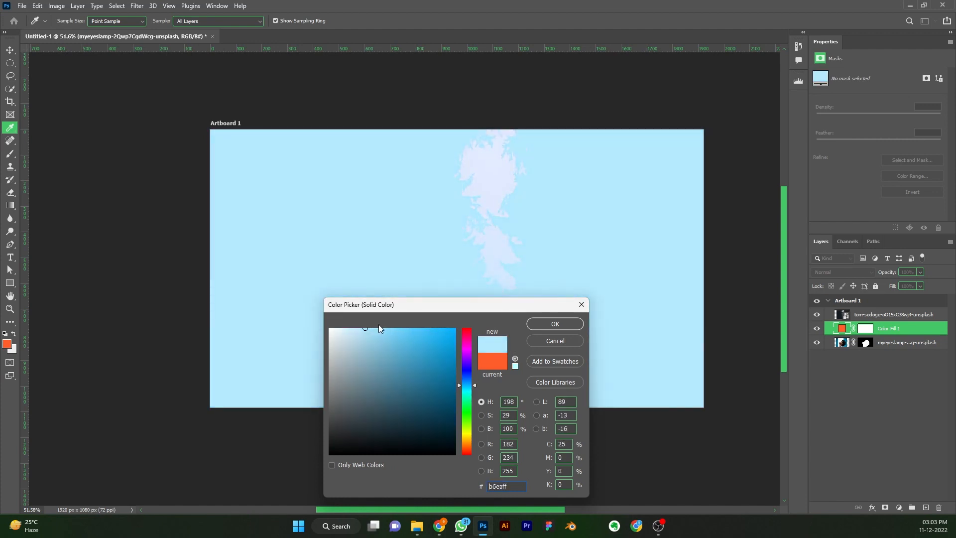
{"action": "left_click", "coordinate": [364, 328]}
{"action": "left_click_drag", "start_coordinate": [362, 328], "coordinate": [345, 319]}
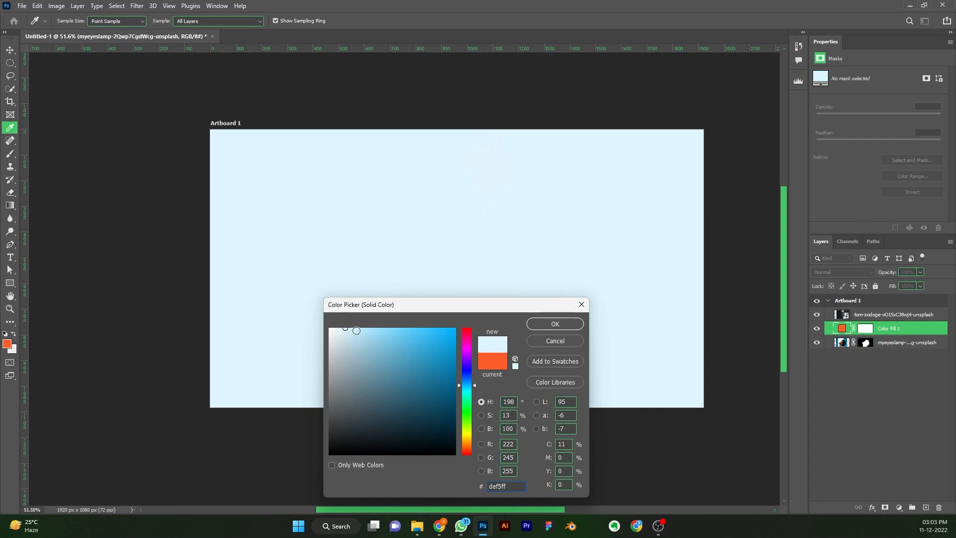
{"action": "left_click", "coordinate": [566, 321]}
Step: Move the color fill layer beneath the portrait layer and recolor it to #dfe9f3, sampled from the pale sky in the hair
{"action": "left_click_drag", "start_coordinate": [914, 331], "coordinate": [907, 349]}
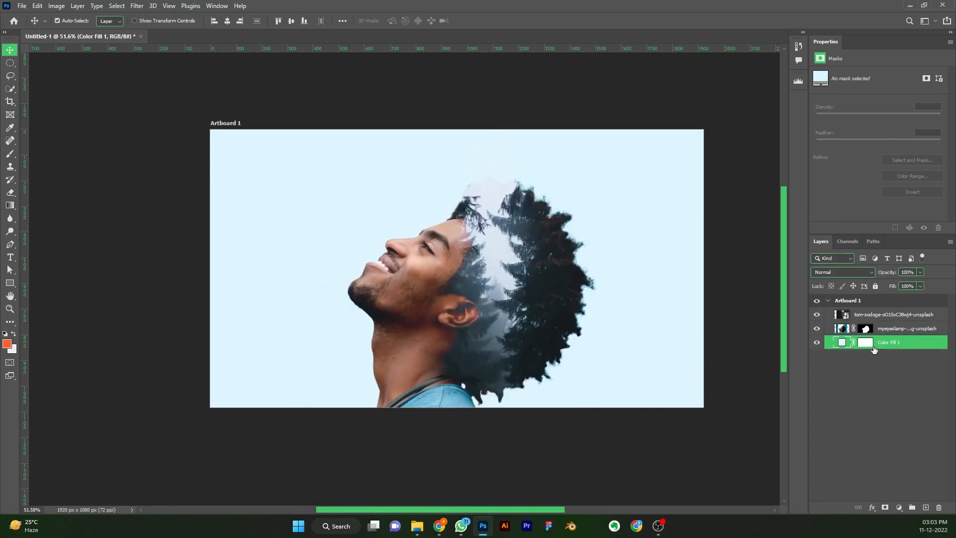
{"action": "double_click", "coordinate": [842, 343]}
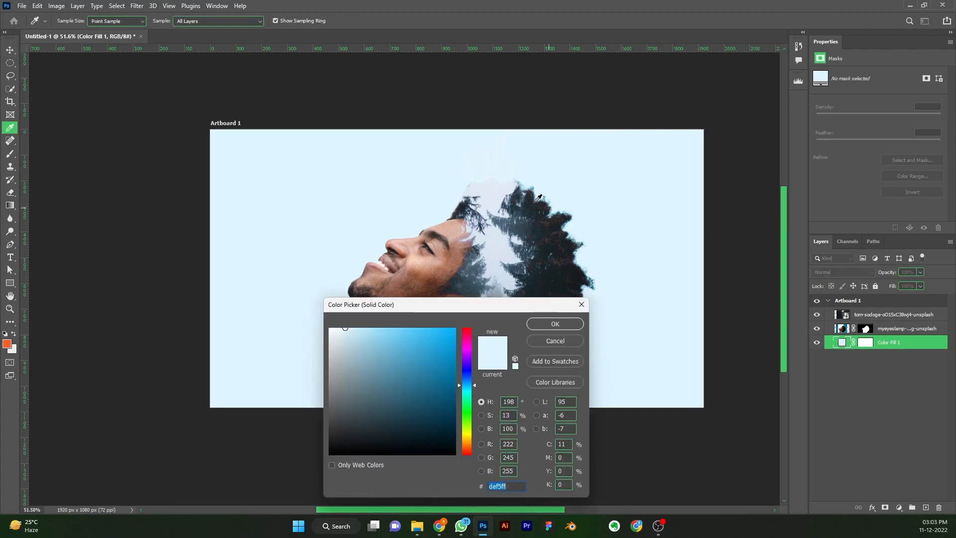
{"action": "left_click", "coordinate": [493, 187]}
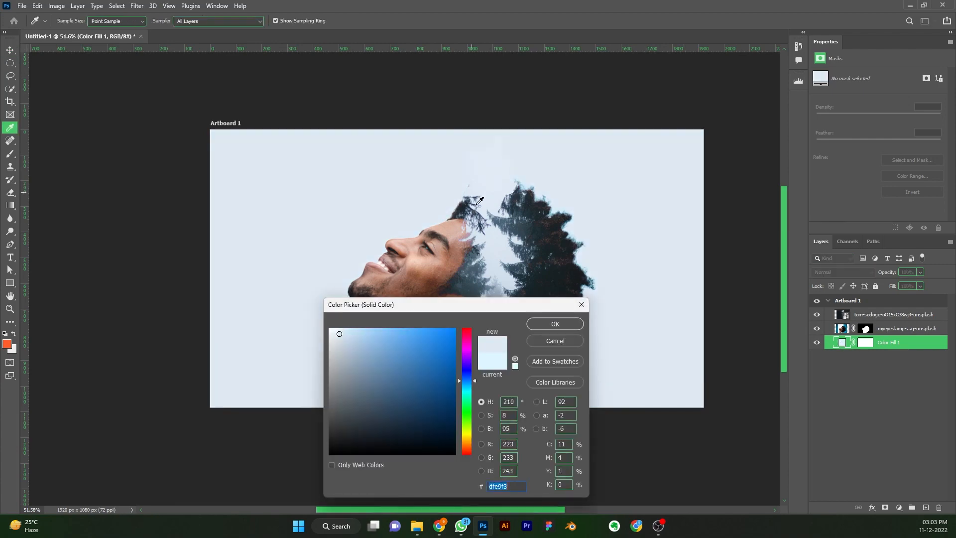
{"action": "left_click", "coordinate": [533, 323]}
{"action": "key", "text": "v"}
Step: Paint black with the Brush on the portrait's layer mask to remove the stray hair remnants above the head
{"action": "scroll", "coordinate": [485, 174], "scroll_direction": "up", "scroll_amount": 3}
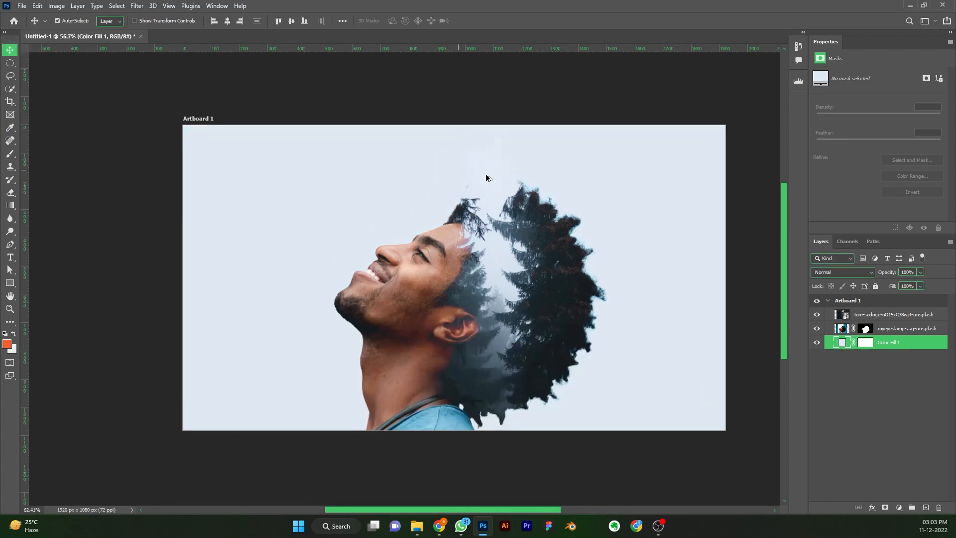
{"action": "scroll", "coordinate": [453, 208], "scroll_direction": "up", "scroll_amount": 5}
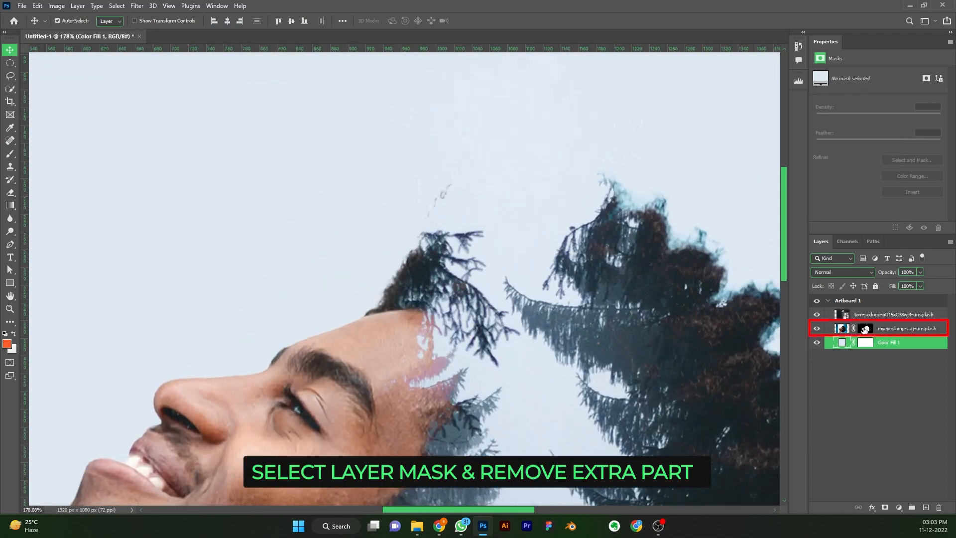
{"action": "left_click", "coordinate": [866, 329]}
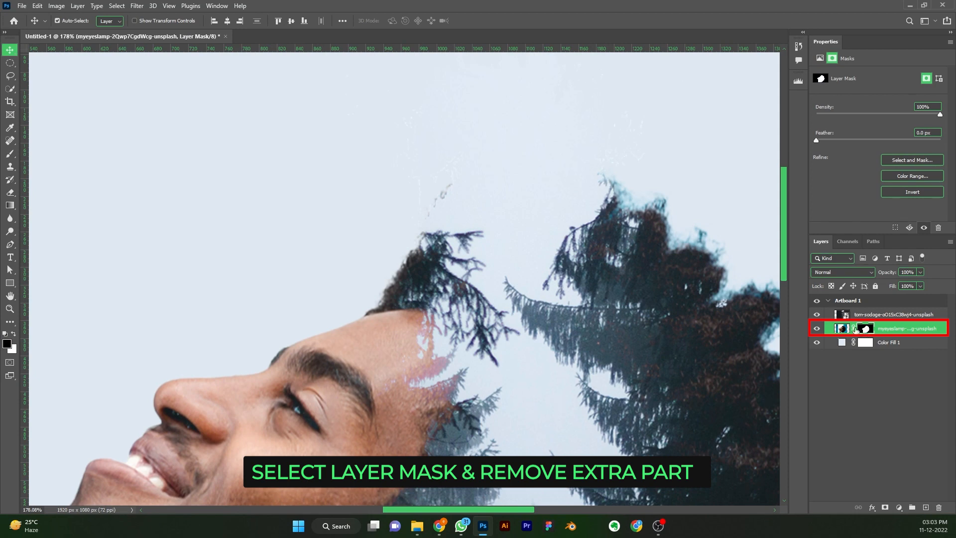
{"action": "key", "text": "b"}
{"action": "mouse_move", "coordinate": [540, 183]}
{"action": "left_mouse_down"}
{"action": "mouse_move", "coordinate": [482, 194]}
{"action": "mouse_move", "coordinate": [467, 172]}
{"action": "mouse_move", "coordinate": [450, 173]}
{"action": "left_mouse_up"}
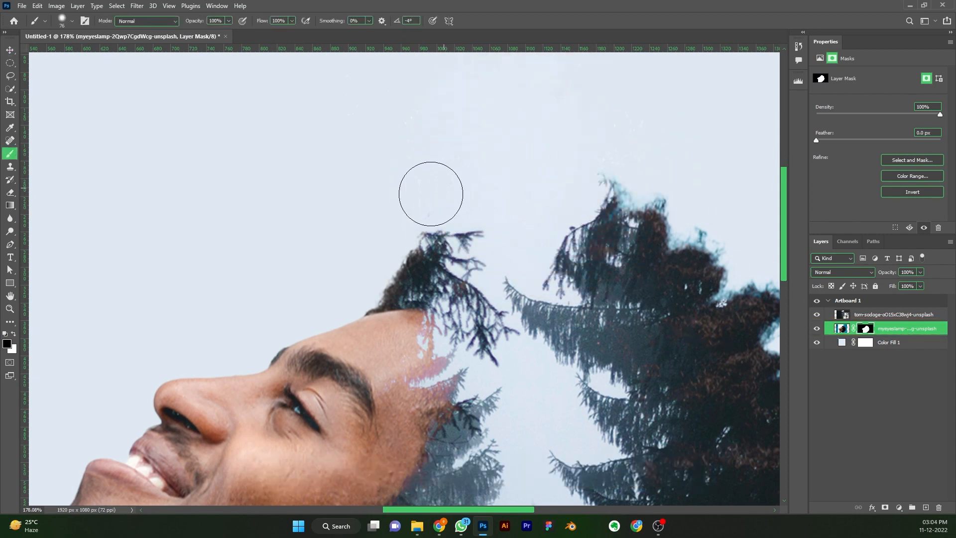
{"action": "mouse_move", "coordinate": [582, 153]}
{"action": "left_mouse_down"}
{"action": "mouse_move", "coordinate": [603, 152]}
{"action": "mouse_move", "coordinate": [574, 176]}
{"action": "mouse_move", "coordinate": [590, 182]}
{"action": "mouse_move", "coordinate": [600, 155]}
{"action": "left_mouse_up"}
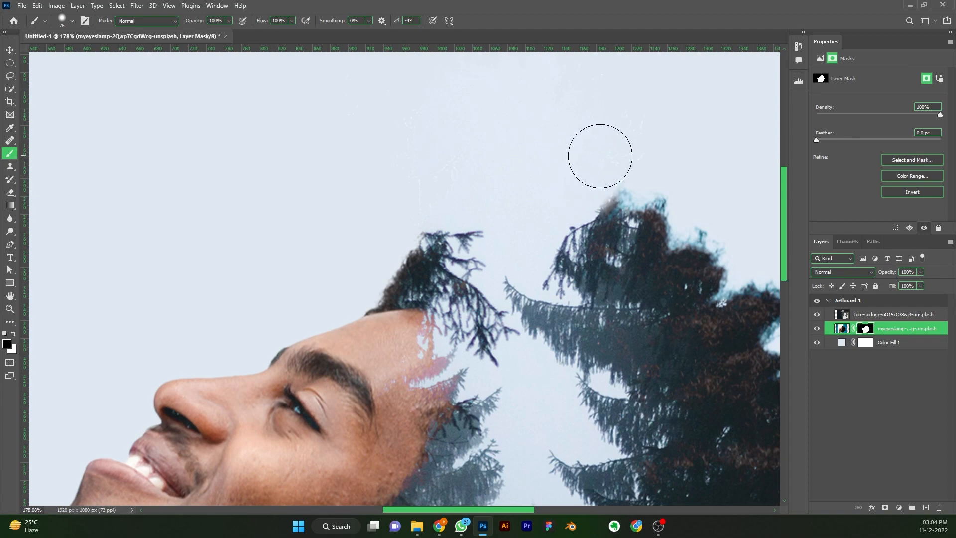
{"action": "scroll", "coordinate": [566, 165], "scroll_direction": "down", "scroll_amount": 5}
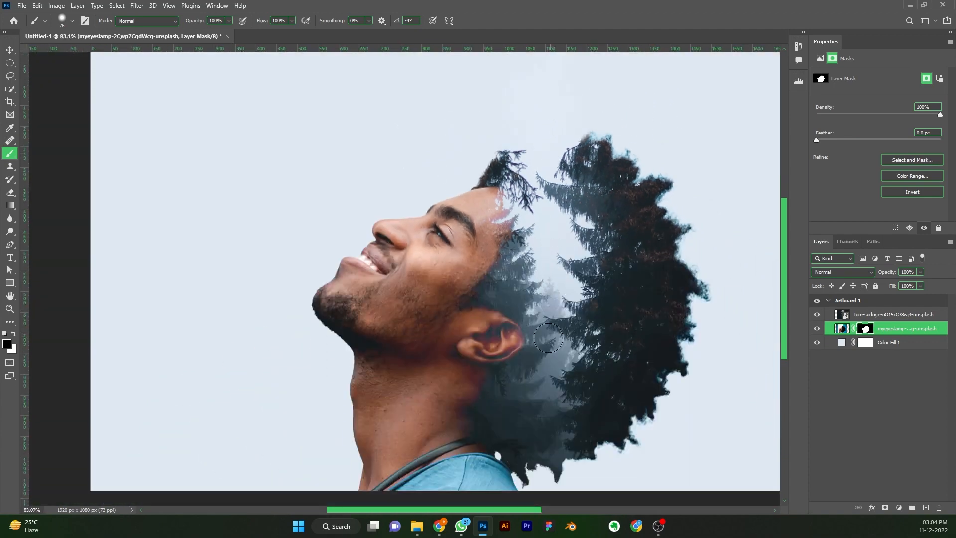
{"action": "scroll", "coordinate": [547, 338], "scroll_direction": "down", "scroll_amount": 3}
{"action": "scroll", "coordinate": [548, 346], "scroll_direction": "right", "scroll_amount": 2}
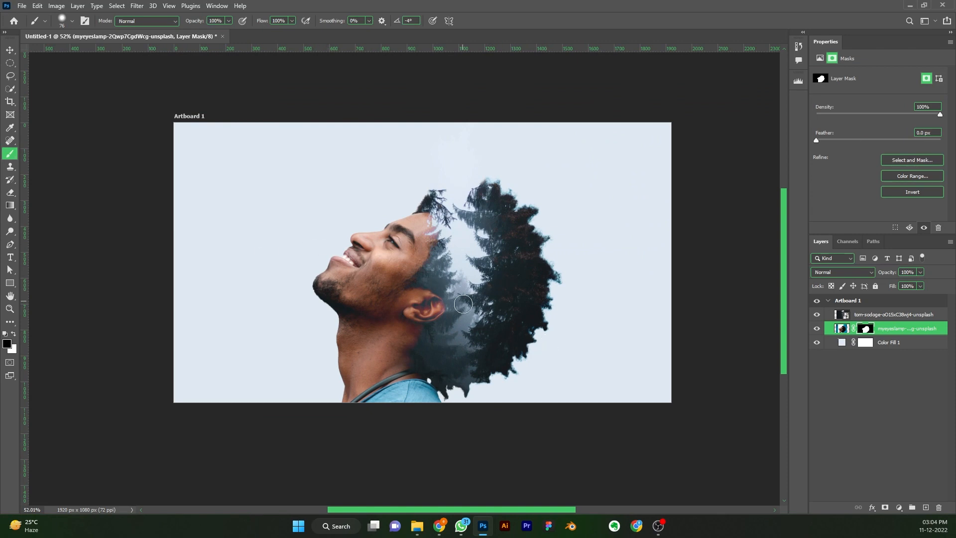
Step: Place the flying birds image from the file explorer into the artboard and move its layer above the forest layer
{"action": "left_click", "coordinate": [417, 526]}
{"action": "left_click_drag", "start_coordinate": [955, 239], "coordinate": [439, 188]}
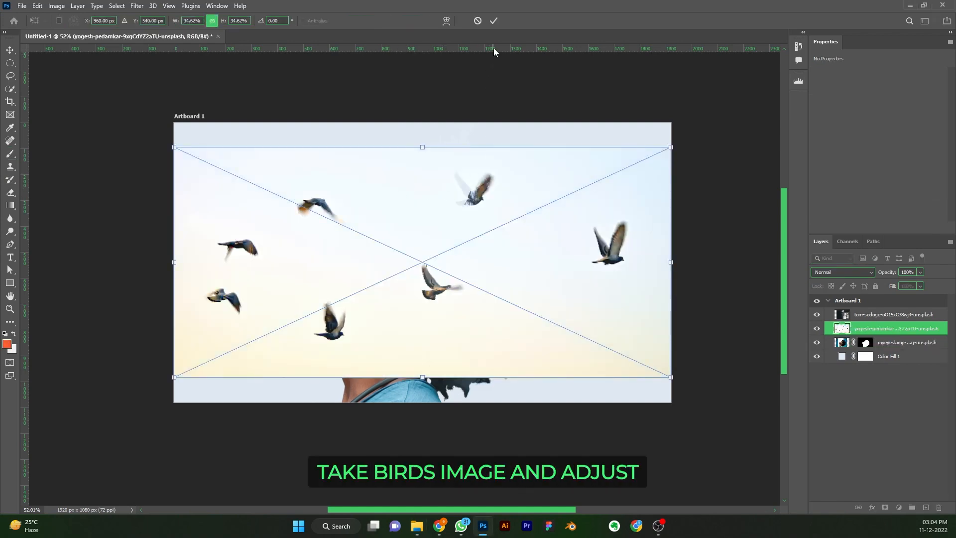
{"action": "left_click", "coordinate": [494, 21]}
{"action": "left_click_drag", "start_coordinate": [923, 330], "coordinate": [916, 309]}
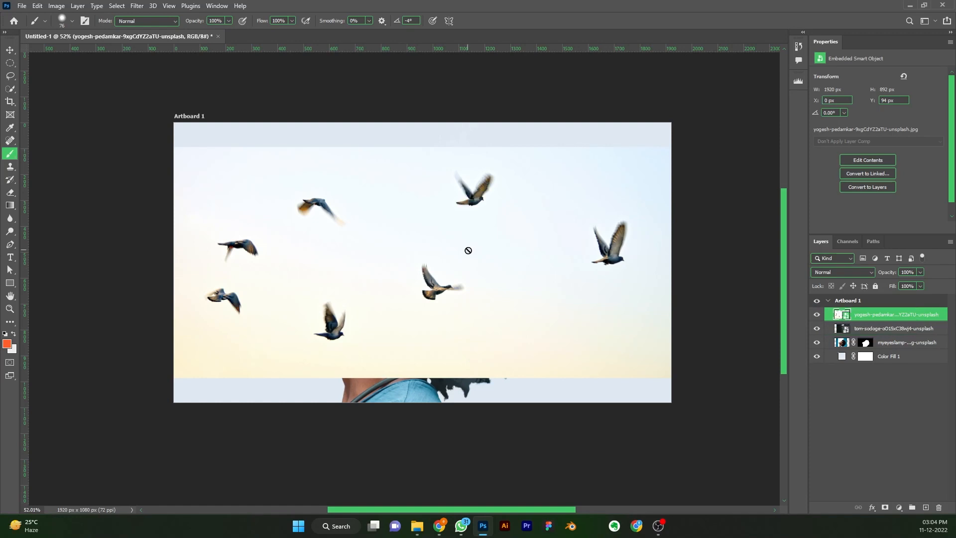
Step: Free-transform the birds image down to about 531 × 247 px and position it just above the man's head
{"action": "left_click", "coordinate": [11, 50]}
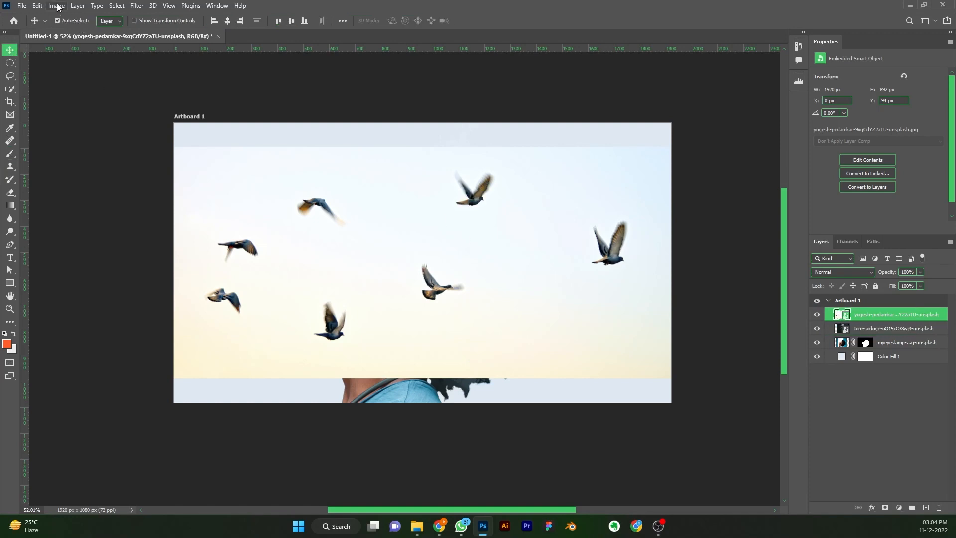
{"action": "left_click", "coordinate": [36, 6]}
{"action": "mouse_move", "coordinate": [59, 233]}
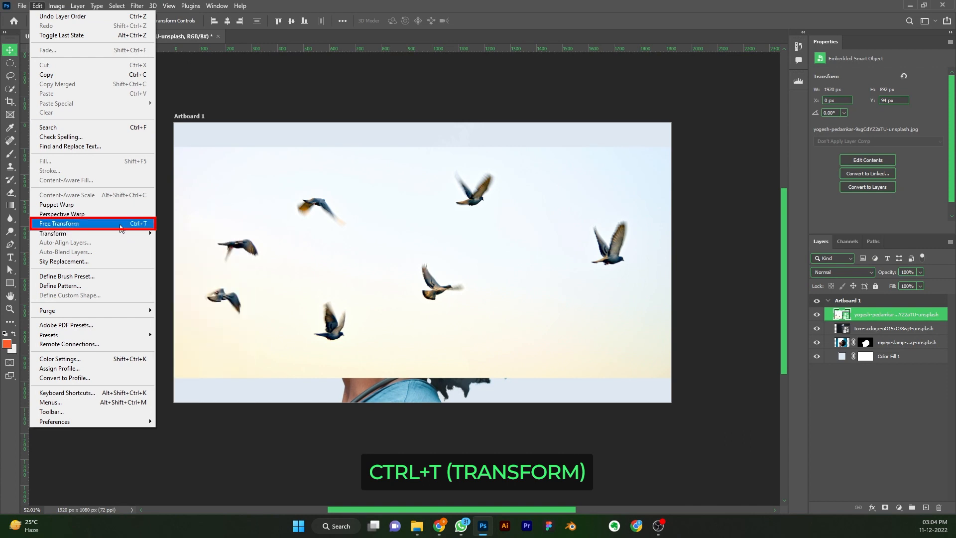
{"action": "left_click", "coordinate": [120, 225]}
{"action": "left_click_drag", "start_coordinate": [424, 148], "coordinate": [422, 215]}
{"action": "left_click_drag", "start_coordinate": [428, 259], "coordinate": [438, 166]}
{"action": "mouse_move", "coordinate": [519, 173]}
{"action": "left_mouse_down"}
{"action": "mouse_move", "coordinate": [533, 166]}
{"action": "mouse_move", "coordinate": [501, 169]}
{"action": "left_mouse_up"}
{"action": "left_click", "coordinate": [494, 20]}
{"action": "left_click_drag", "start_coordinate": [469, 169], "coordinate": [467, 174]}
Step: Set the birds layer's blend mode to Darker Color and enlarge it to about 638 × 297 px
{"action": "left_click", "coordinate": [857, 273]}
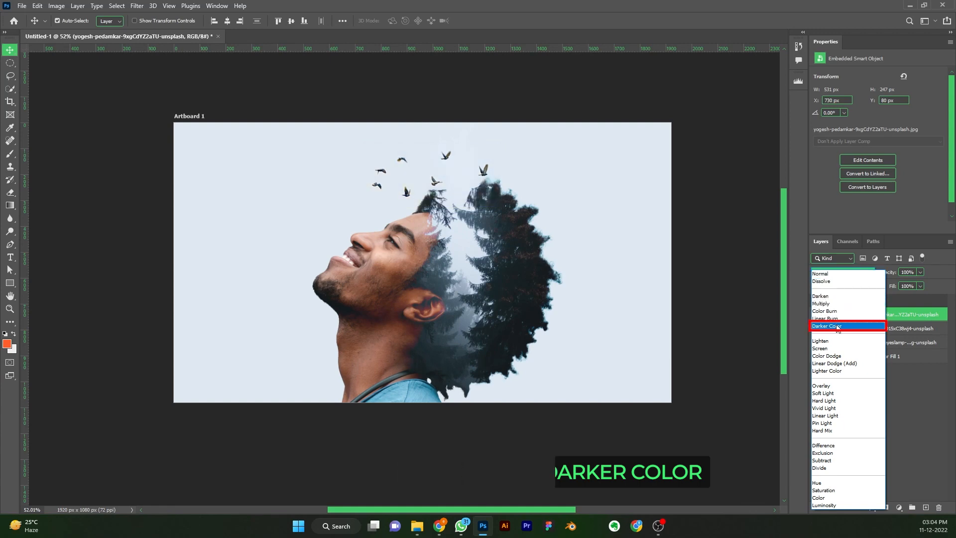
{"action": "left_click", "coordinate": [838, 326]}
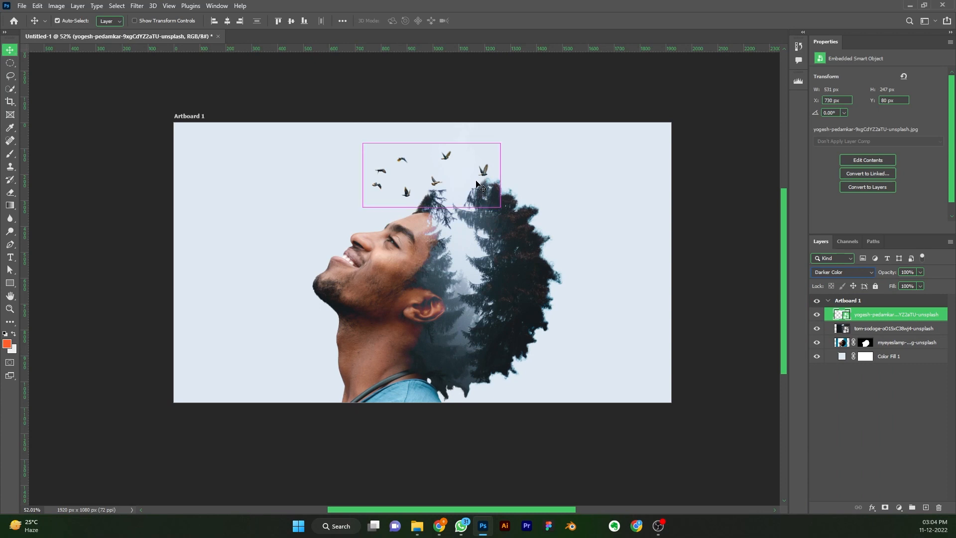
{"action": "key", "text": "ctrl+t"}
{"action": "left_click_drag", "start_coordinate": [500, 176], "coordinate": [515, 177]}
{"action": "left_click", "coordinate": [493, 20]}
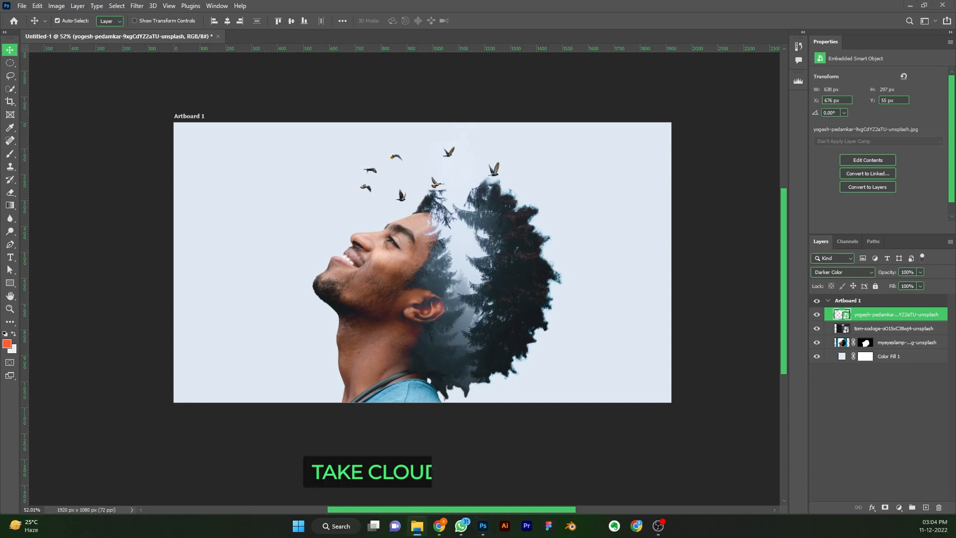
Step: Place the cloud image, scale it to about 92.55%, and position it beside the upper back of the man's hair
{"action": "left_click_drag", "start_coordinate": [955, 304], "coordinate": [620, 267]}
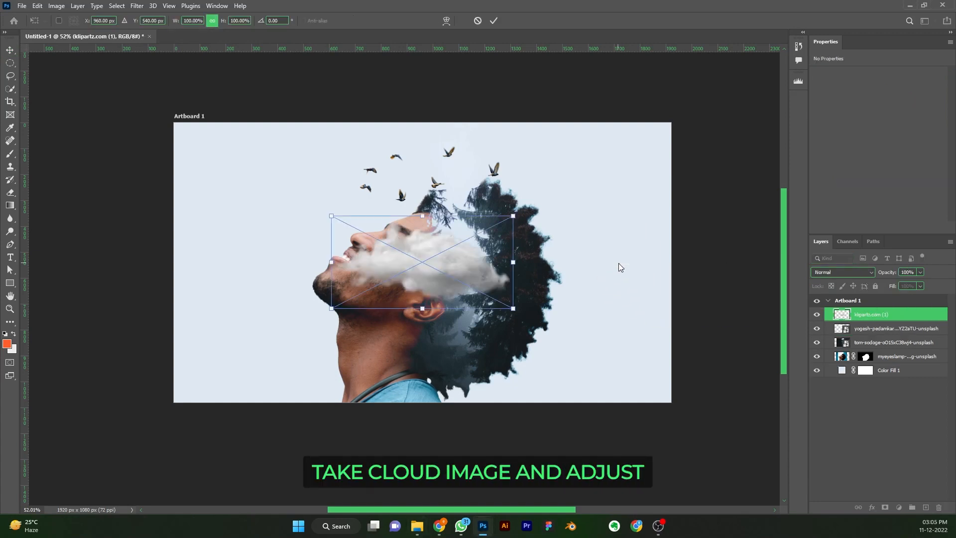
{"action": "left_click_drag", "start_coordinate": [436, 267], "coordinate": [580, 203]}
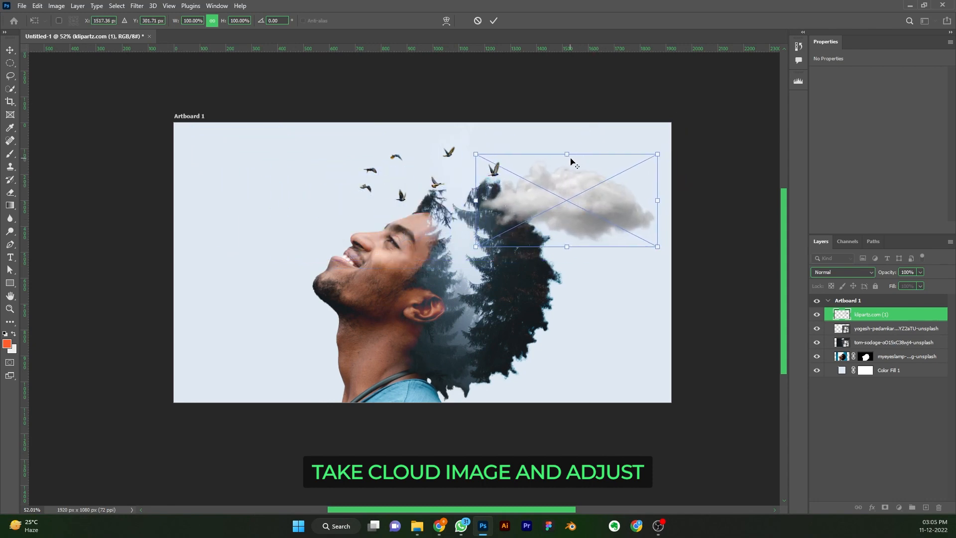
{"action": "left_click_drag", "start_coordinate": [566, 158], "coordinate": [566, 162]}
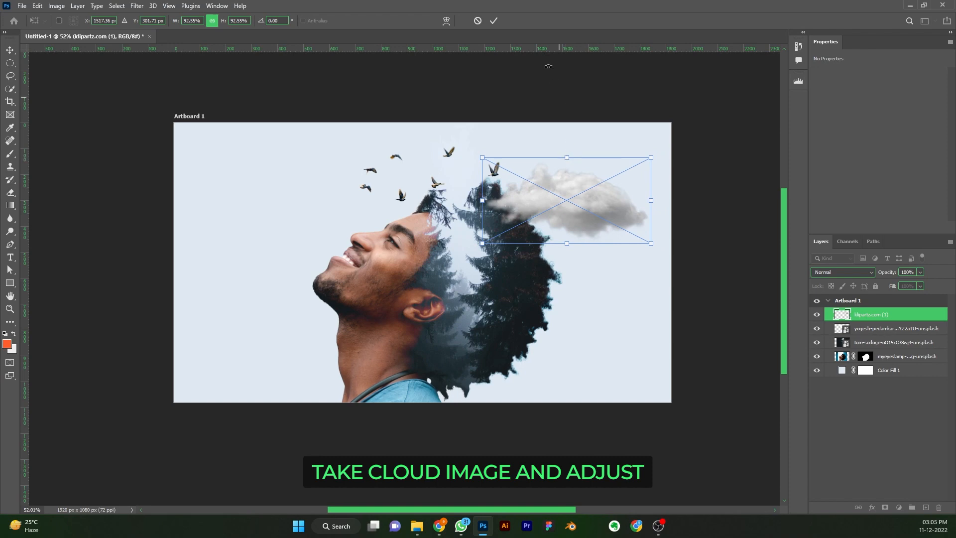
{"action": "left_click", "coordinate": [493, 20]}
Step: Duplicate the cloud into the sky above the man's face and move the copy's layer beneath the birds layer
{"action": "left_click_drag", "start_coordinate": [592, 209], "coordinate": [320, 190]}
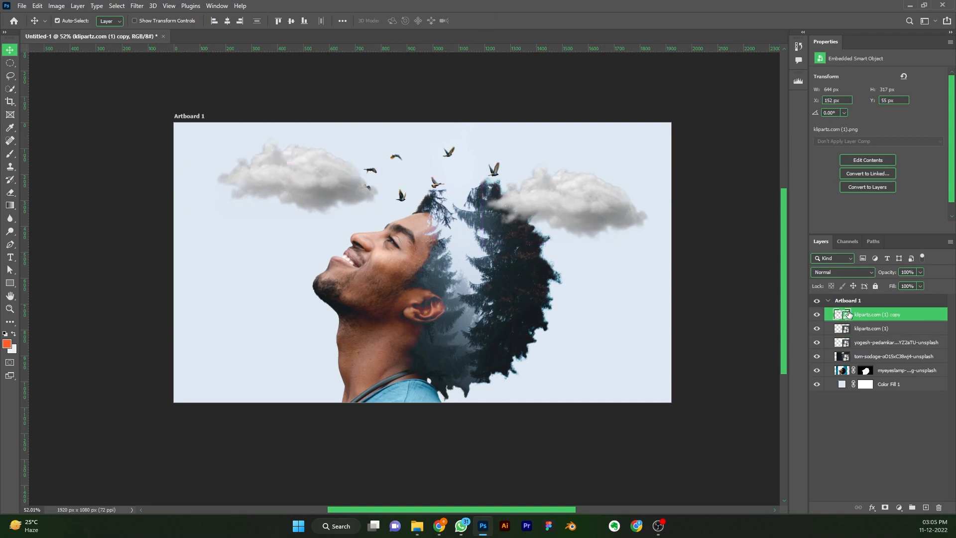
{"action": "left_click_drag", "start_coordinate": [862, 316], "coordinate": [865, 352]}
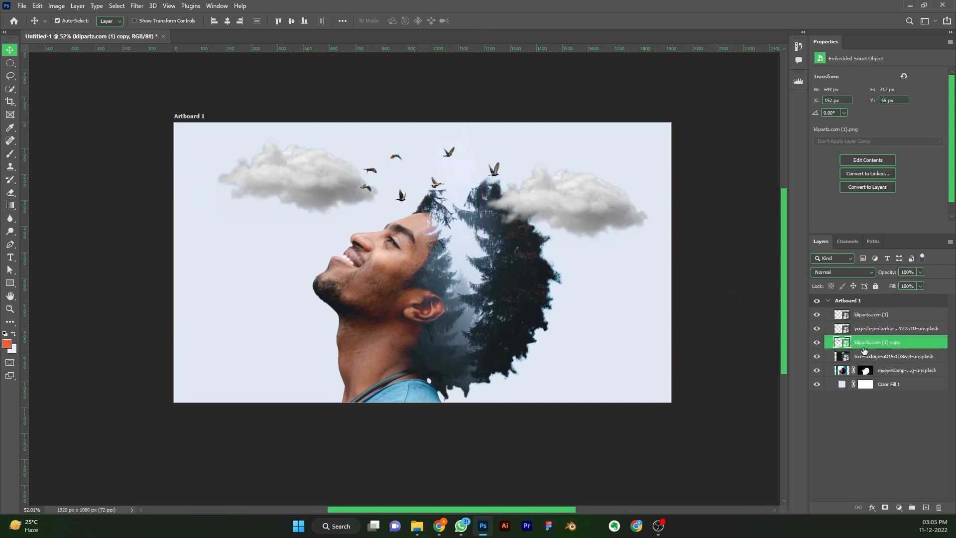
{"action": "left_click_drag", "start_coordinate": [309, 190], "coordinate": [309, 195]}
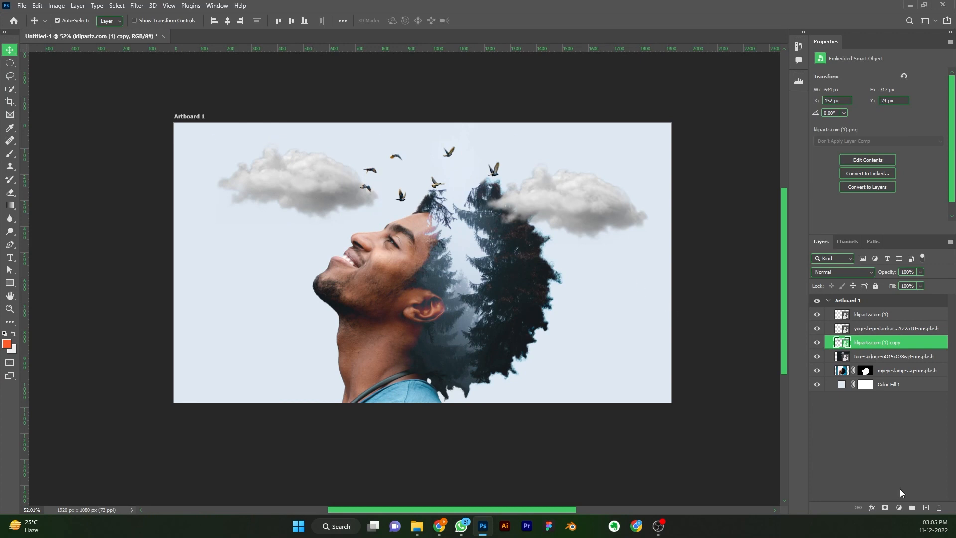
Step: Add a Brightness/Contrast adjustment clipped to the cloud above the man's face, with brightness 29 and contrast 61
{"action": "left_click", "coordinate": [899, 508]}
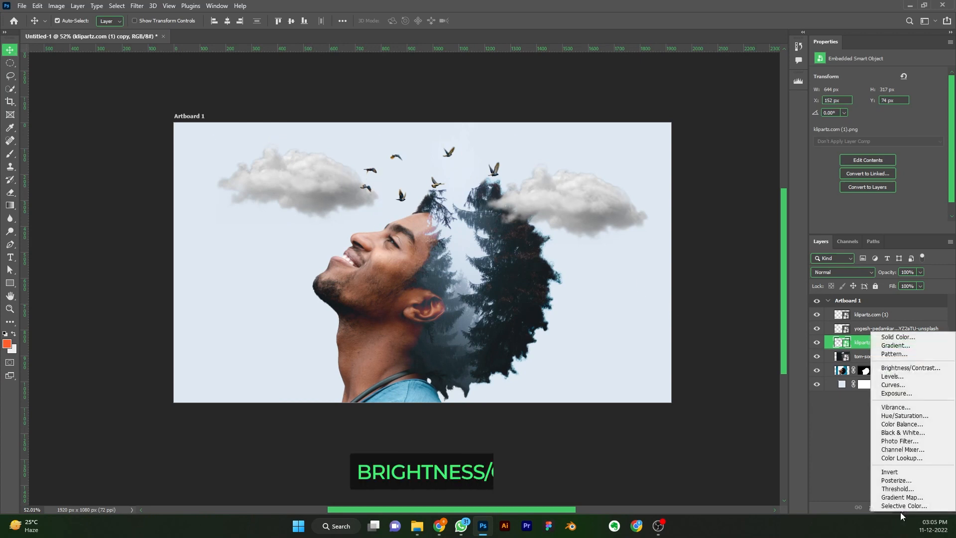
{"action": "left_click", "coordinate": [893, 371]}
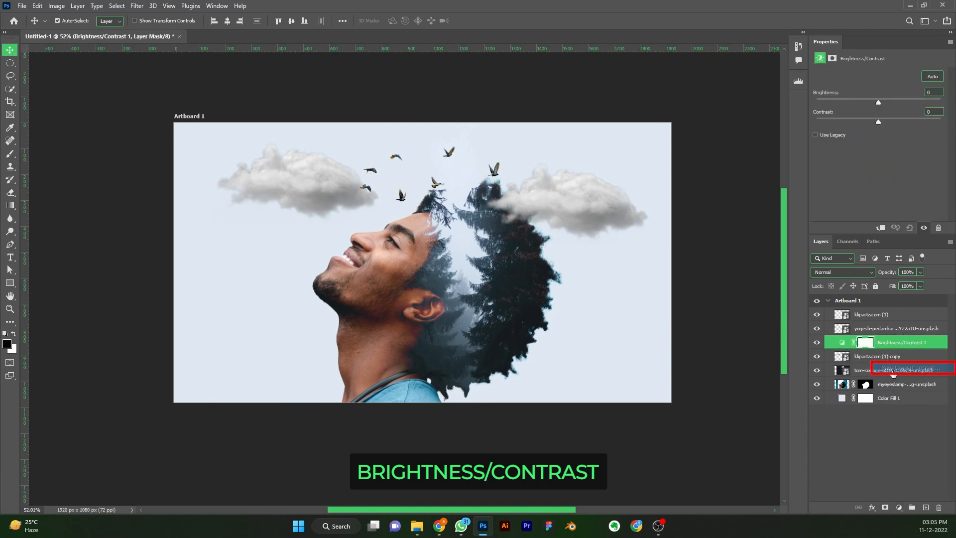
{"action": "left_click", "coordinate": [881, 227]}
{"action": "mouse_move", "coordinate": [877, 102]}
{"action": "left_mouse_down"}
{"action": "mouse_move", "coordinate": [866, 104]}
{"action": "mouse_move", "coordinate": [891, 104]}
{"action": "left_mouse_up"}
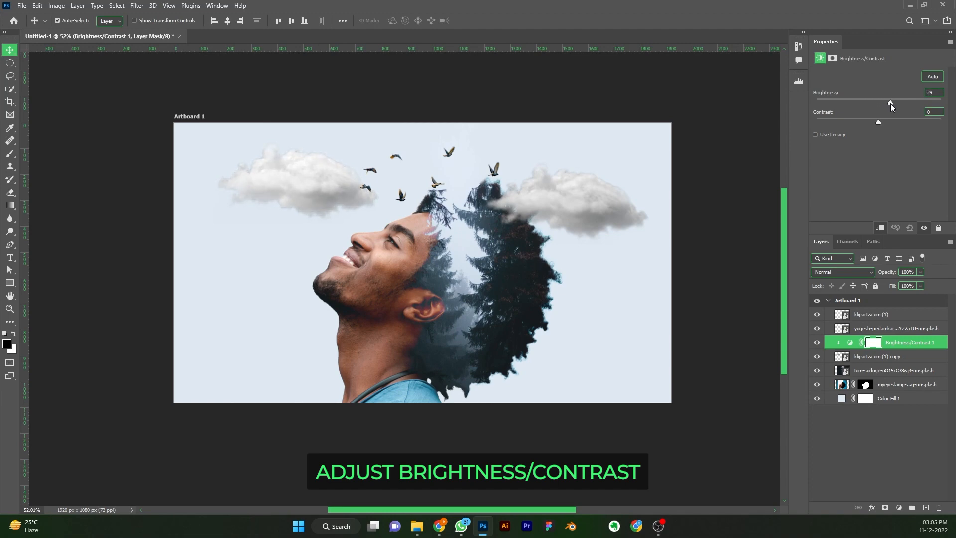
{"action": "left_click_drag", "start_coordinate": [864, 121], "coordinate": [898, 119]}
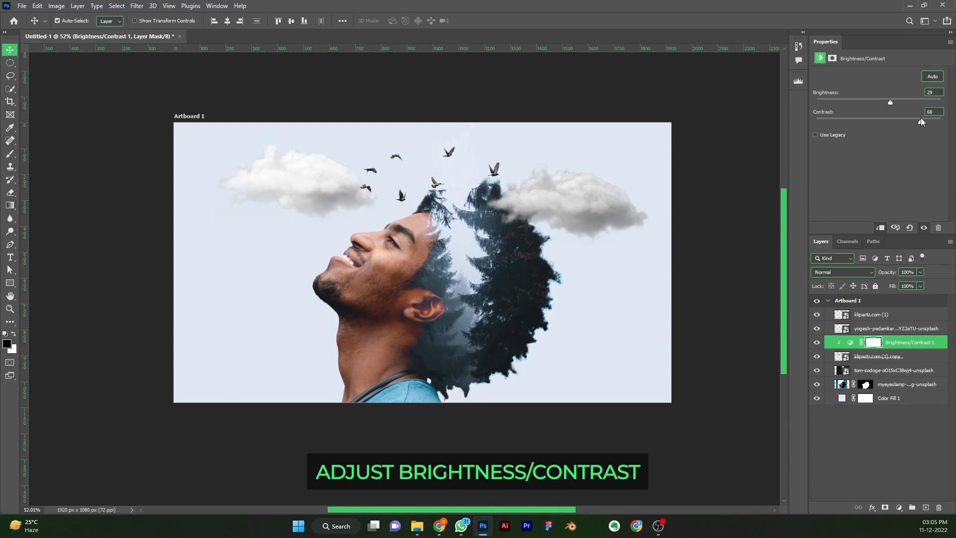
{"action": "left_click_drag", "start_coordinate": [921, 119], "coordinate": [917, 120]}
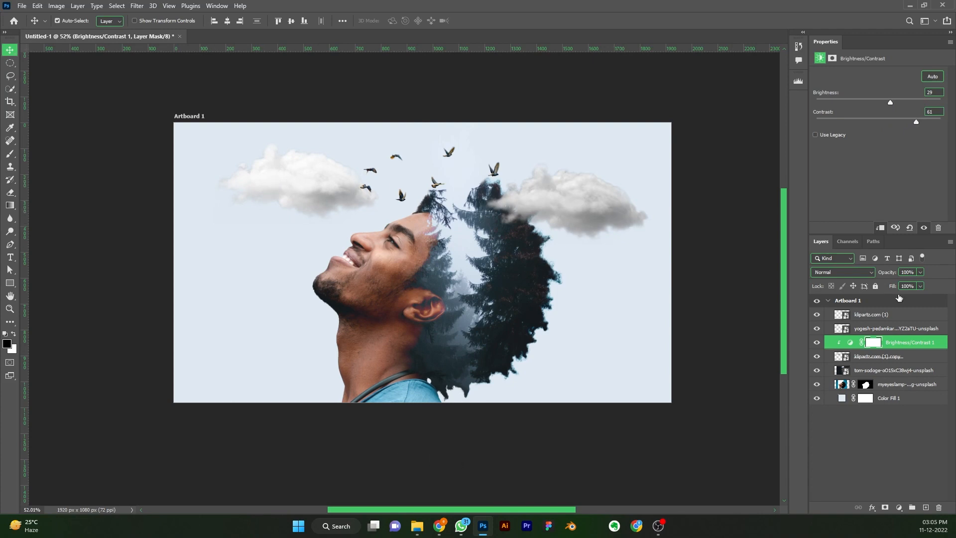
Step: Duplicate the Brightness/Contrast adjustment, placing the copy above the layer of the cloud beside the hair as a clipping mask
{"action": "left_click", "coordinate": [920, 343]}
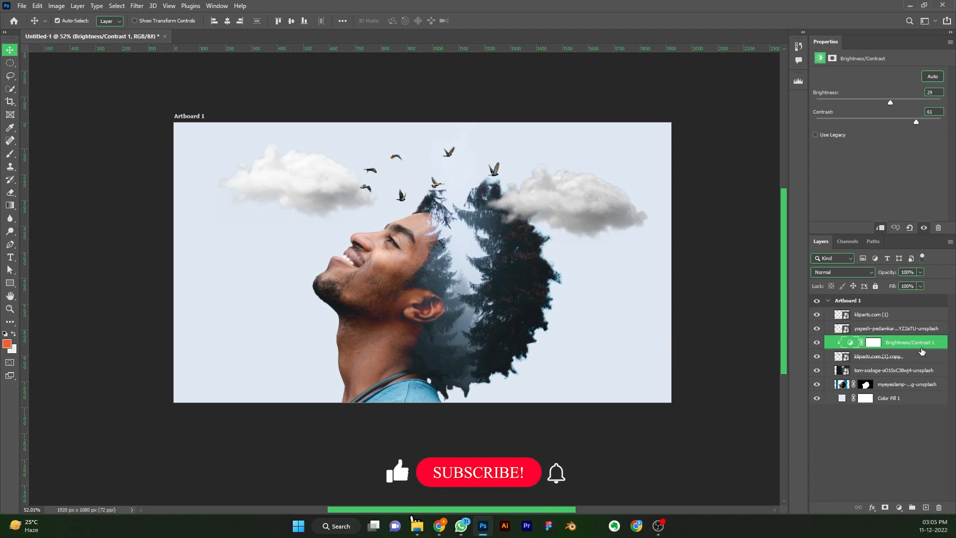
{"action": "key", "text": "ctrl+0"}
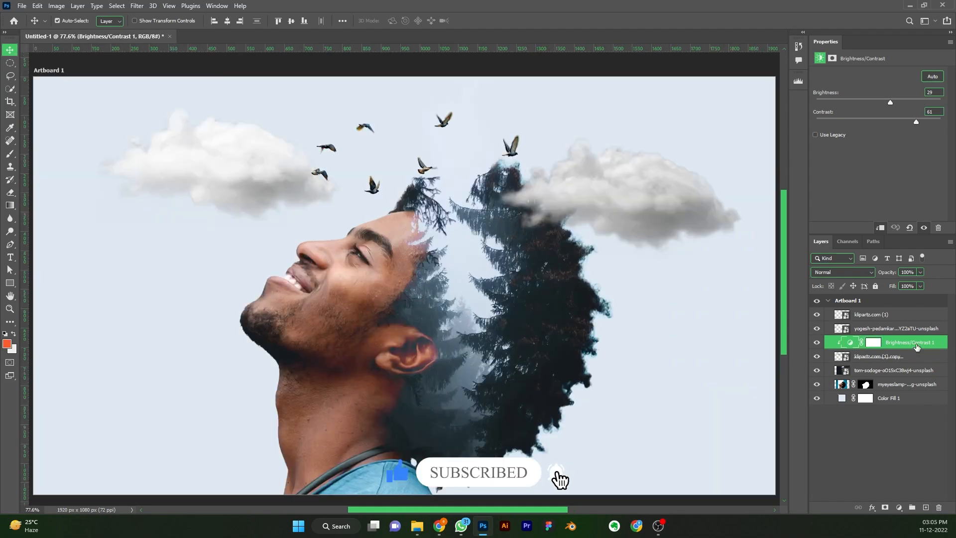
{"action": "scroll", "coordinate": [362, 273], "scroll_direction": "down", "scroll_amount": 2}
{"action": "scroll", "coordinate": [362, 271], "scroll_direction": "down", "scroll_amount": 1}
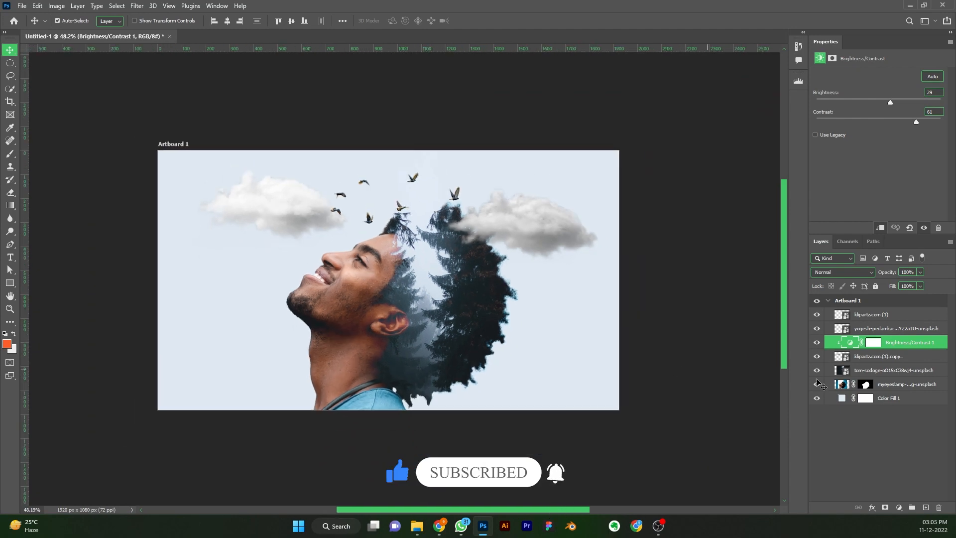
{"action": "left_click_drag", "start_coordinate": [918, 346], "coordinate": [925, 507]}
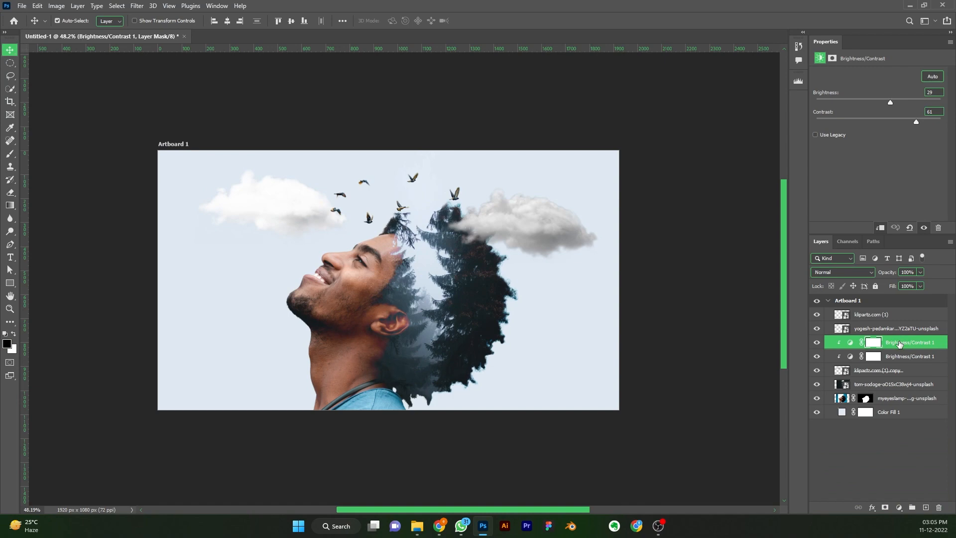
{"action": "left_click_drag", "start_coordinate": [899, 343], "coordinate": [872, 309]}
{"action": "right_click", "coordinate": [897, 320]}
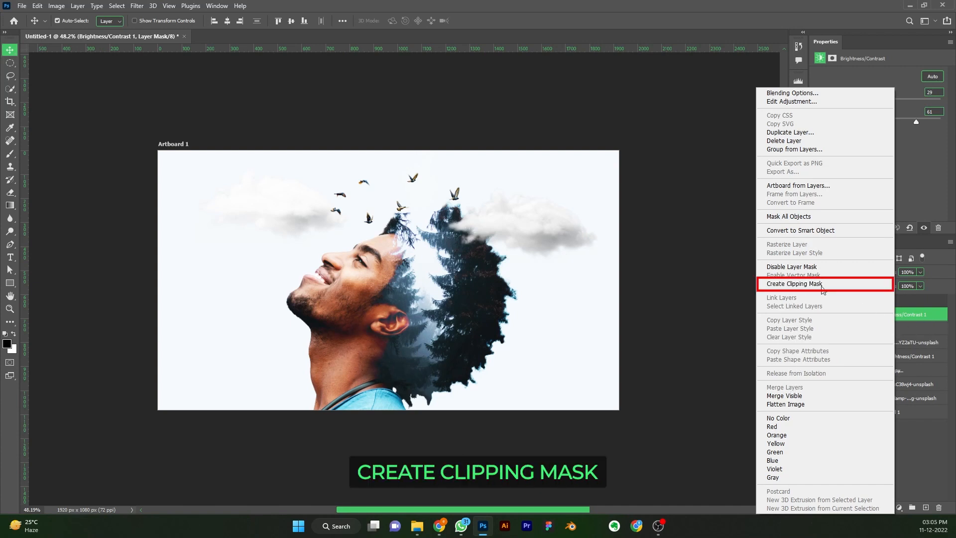
{"action": "left_click", "coordinate": [803, 284]}
Step: Move the cloud beside the hair slightly outward to X 1238 px, Y 162 px, and set its adjustment to brightness 44 and contrast 50
{"action": "left_click_drag", "start_coordinate": [522, 231], "coordinate": [535, 230]}
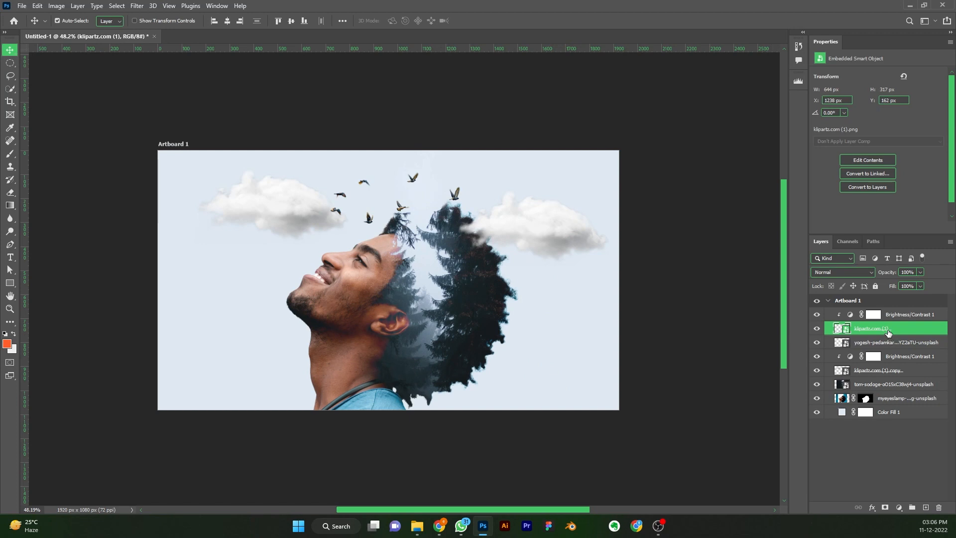
{"action": "left_click", "coordinate": [851, 316]}
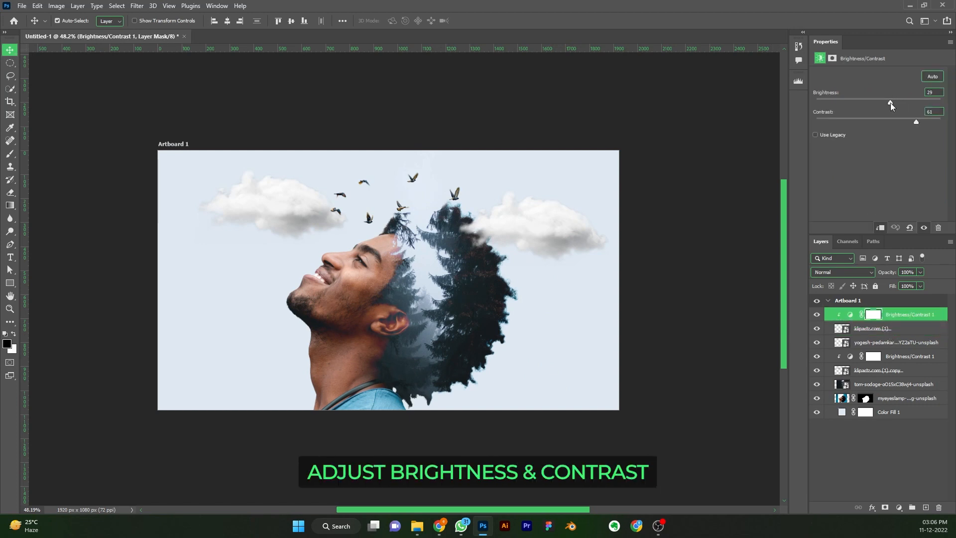
{"action": "left_click_drag", "start_coordinate": [891, 106], "coordinate": [898, 106]}
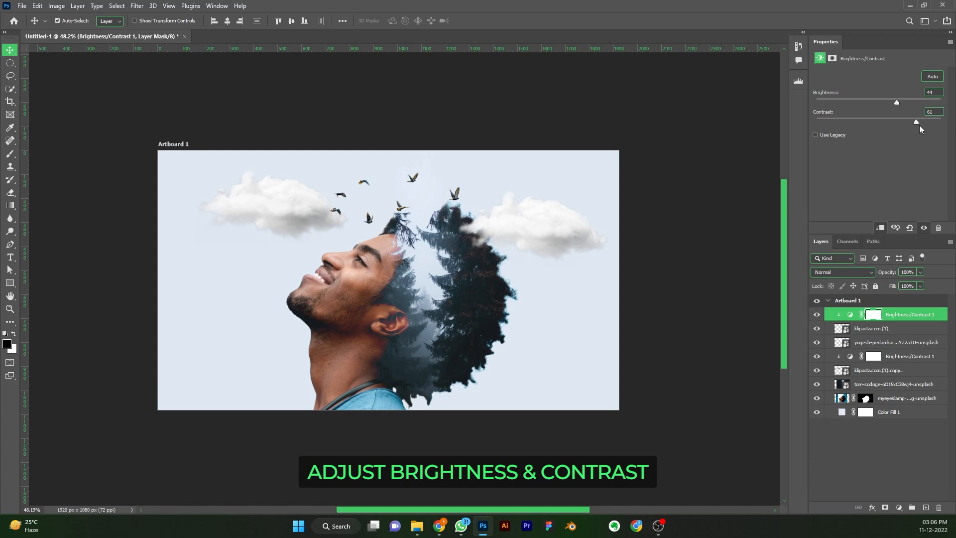
{"action": "mouse_move", "coordinate": [917, 121]}
{"action": "left_mouse_down"}
{"action": "mouse_move", "coordinate": [929, 122]}
{"action": "mouse_move", "coordinate": [910, 122]}
{"action": "left_mouse_up"}
Step: Set the brightness of the adjustment clipped to the cloud above the man's face to 19
{"action": "left_click", "coordinate": [269, 204]}
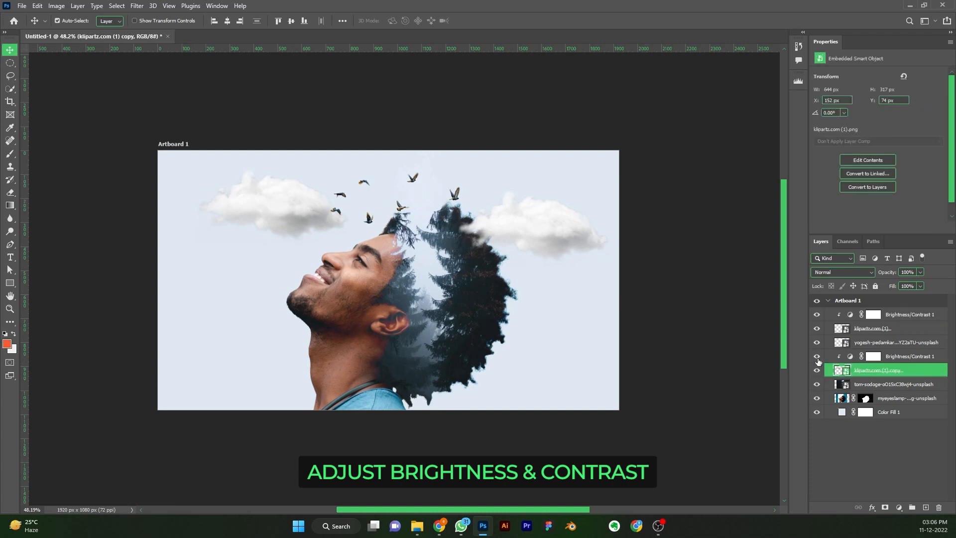
{"action": "left_click", "coordinate": [851, 357]}
{"action": "mouse_move", "coordinate": [891, 104]}
{"action": "left_mouse_down"}
{"action": "mouse_move", "coordinate": [901, 103]}
{"action": "mouse_move", "coordinate": [887, 107]}
{"action": "left_mouse_up"}
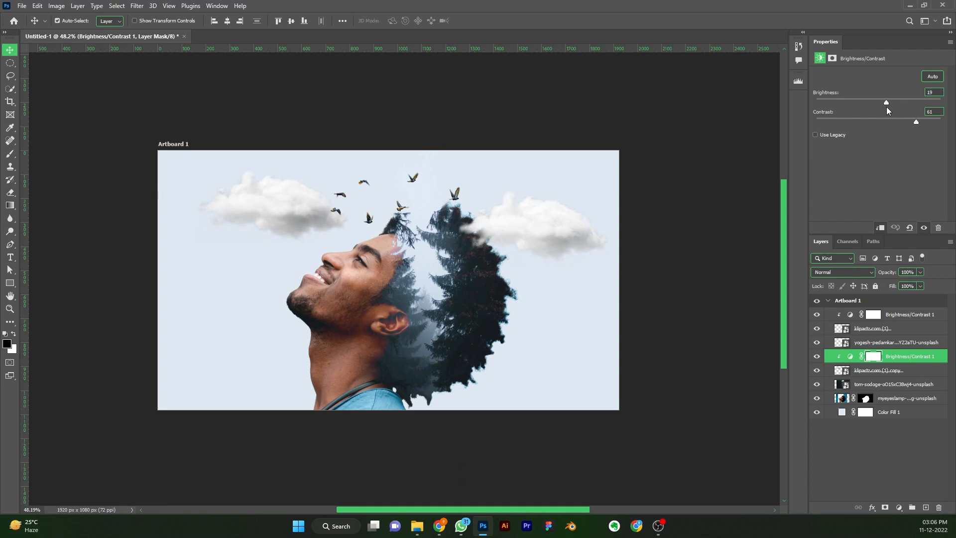
Step: Group all layers from the uppermost Brightness/Contrast adjustment down to Color Fill 1 and convert the group to a smart object
{"action": "left_click", "coordinate": [894, 317]}
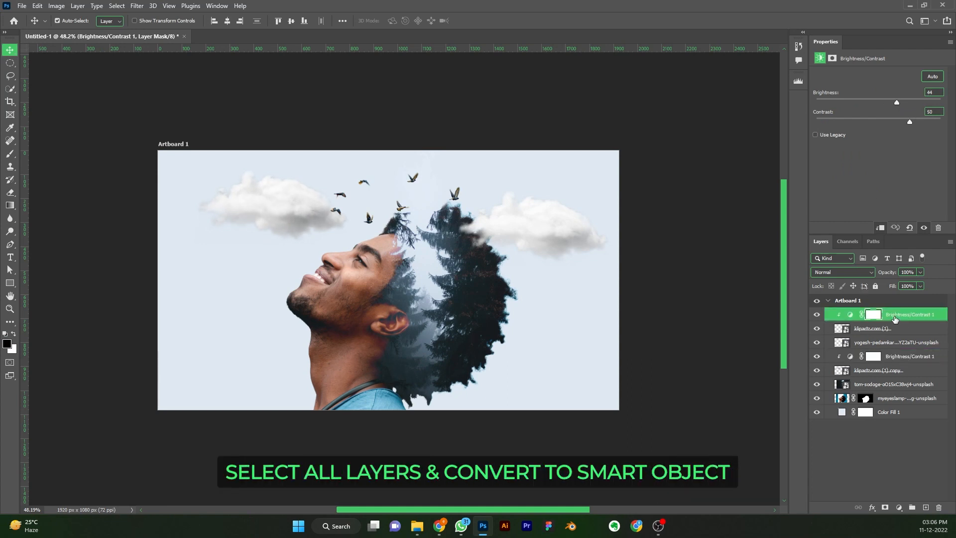
{"action": "left_click", "coordinate": [909, 414], "text": "shift"}
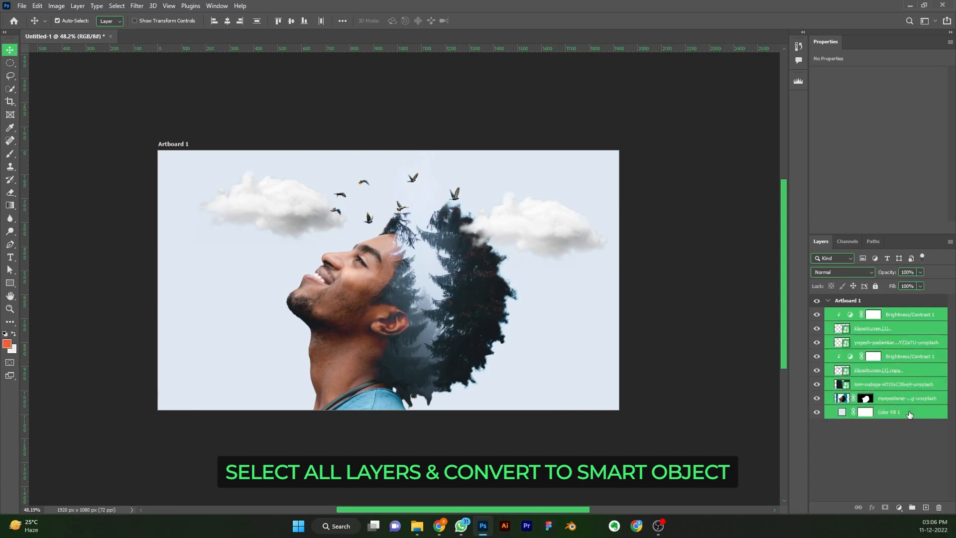
{"action": "left_click", "coordinate": [912, 506]}
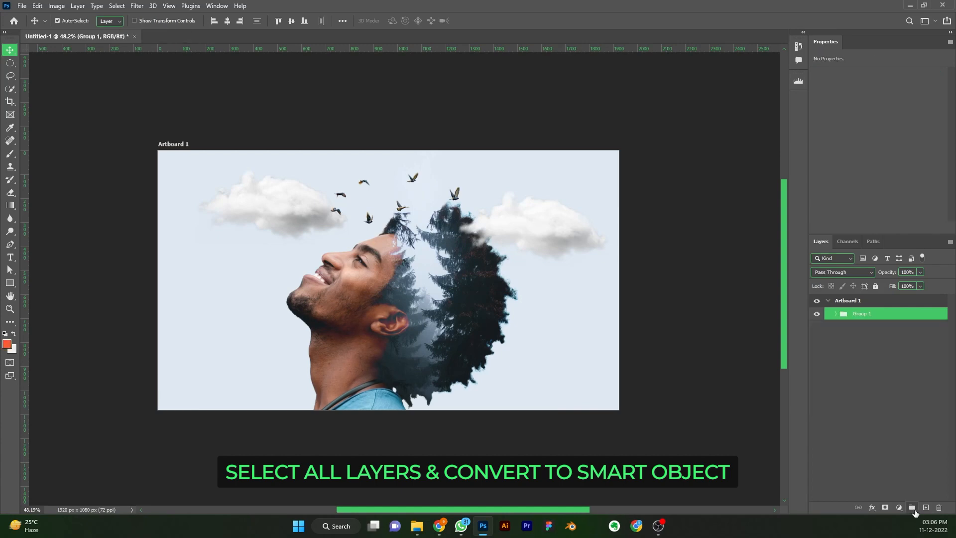
{"action": "right_click", "coordinate": [875, 316]}
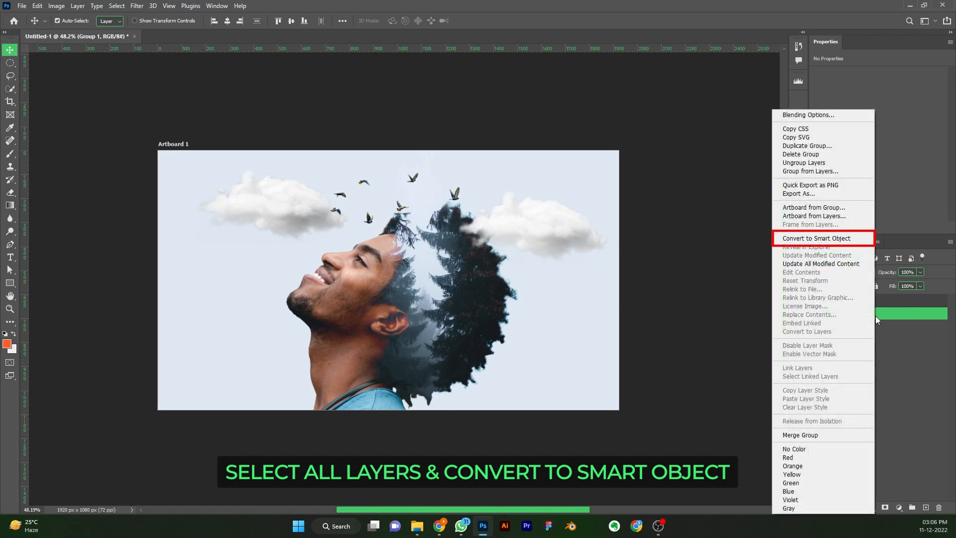
{"action": "left_click", "coordinate": [830, 237]}
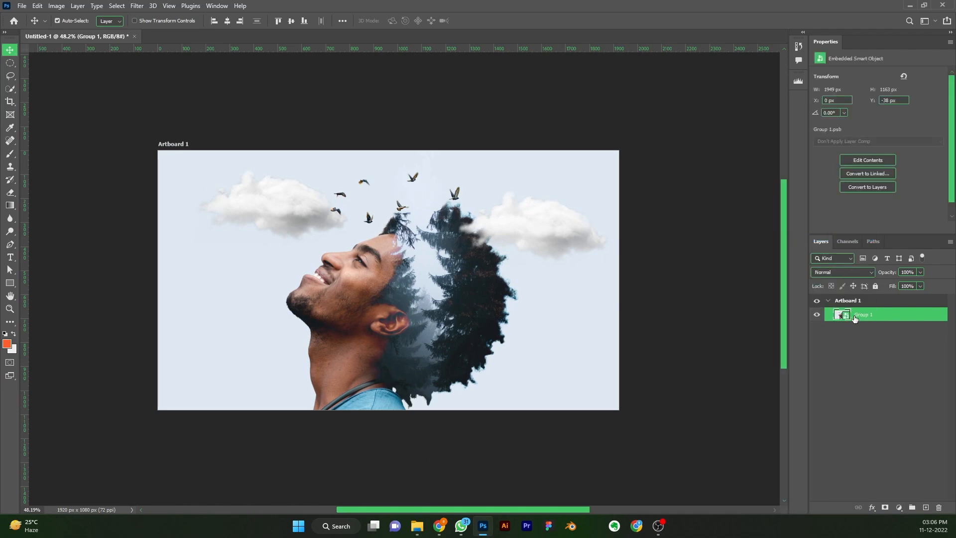
{"action": "left_click", "coordinate": [816, 314]}
{"action": "left_click", "coordinate": [817, 314]}
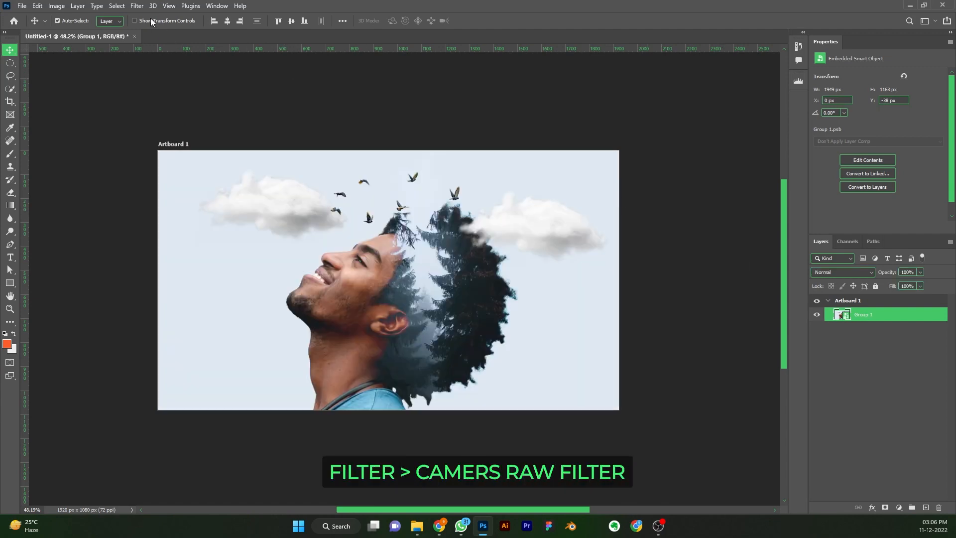
Step: Open the Camera Raw Filter on the smart object and set temperature -15, tint +20, exposure -0.10 and contrast +23
{"action": "left_click", "coordinate": [139, 7]}
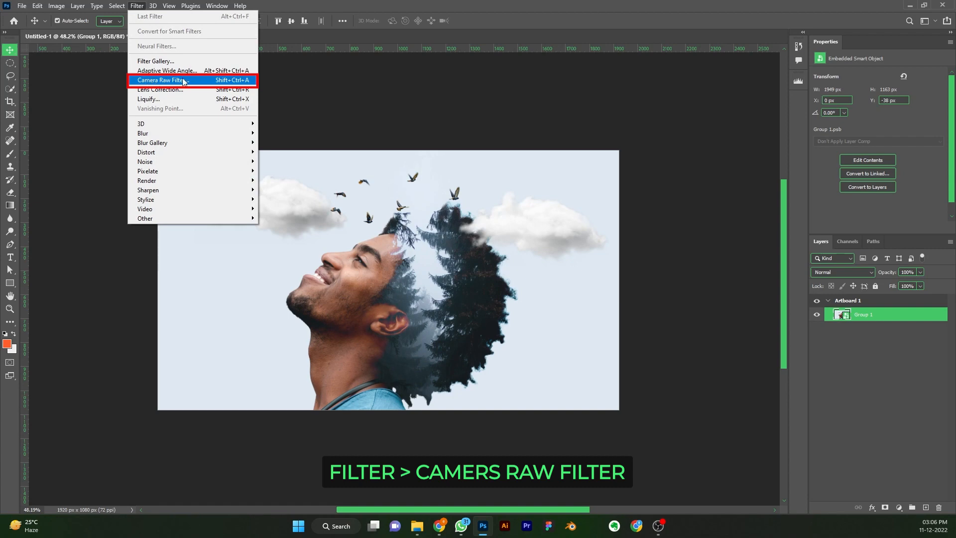
{"action": "left_click", "coordinate": [149, 80]}
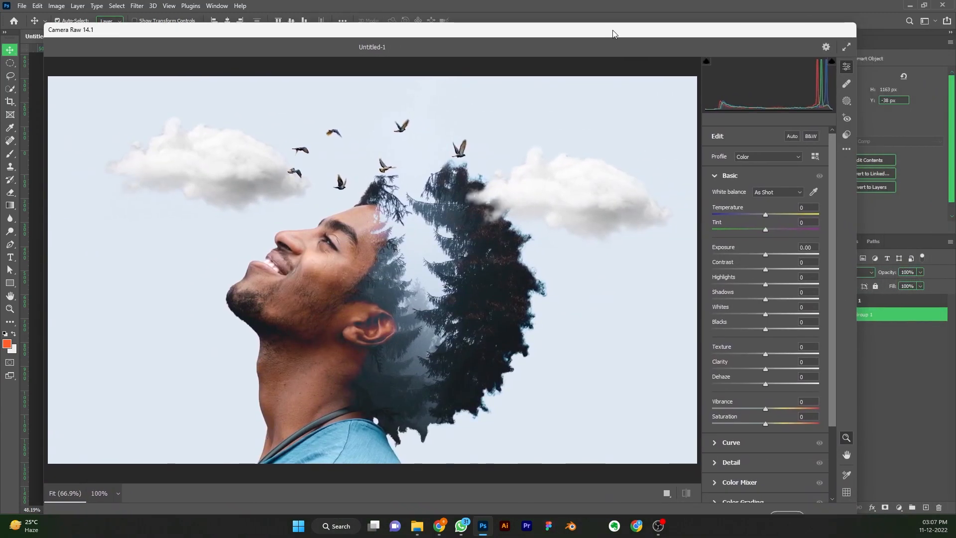
{"action": "left_click_drag", "start_coordinate": [613, 25], "coordinate": [614, 21]}
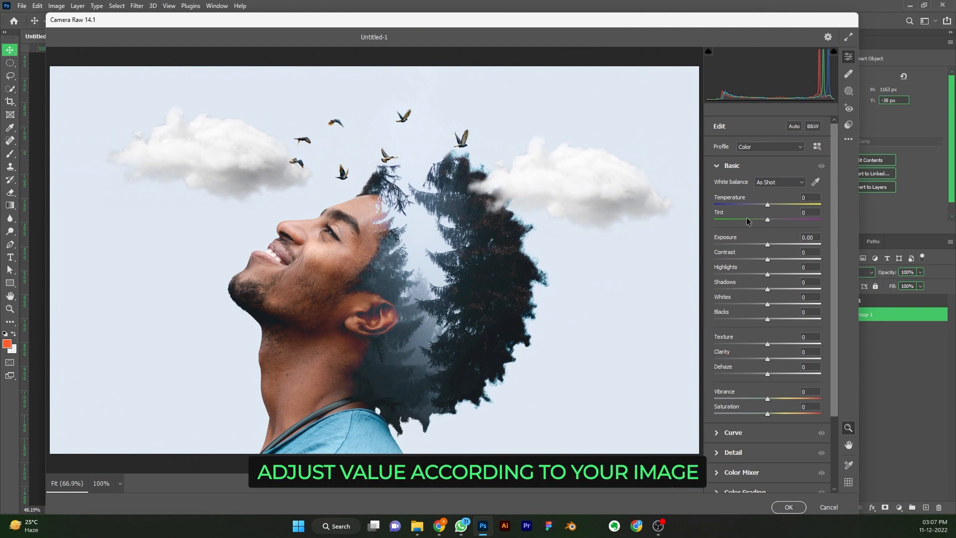
{"action": "left_click_drag", "start_coordinate": [767, 205], "coordinate": [759, 205]}
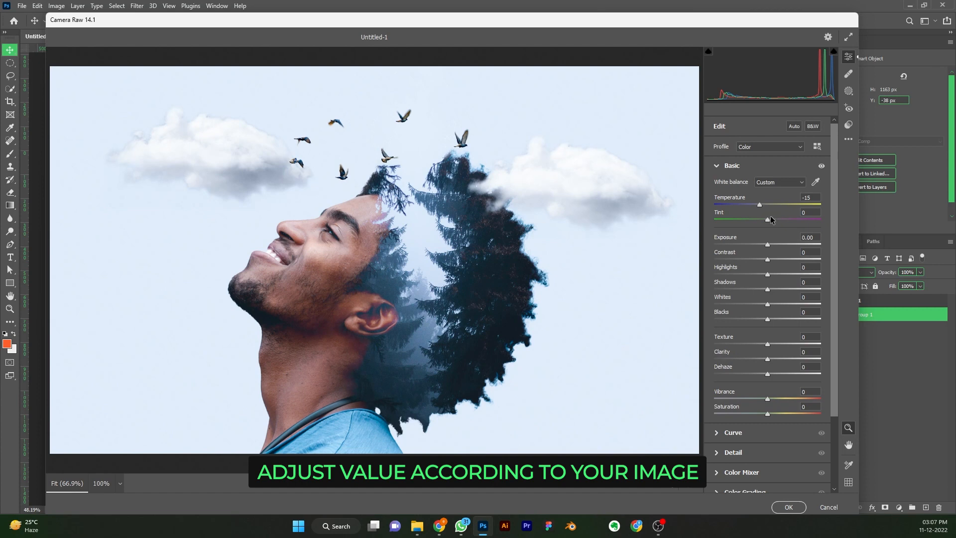
{"action": "left_click_drag", "start_coordinate": [767, 219], "coordinate": [779, 220]}
{"action": "left_click_drag", "start_coordinate": [767, 246], "coordinate": [779, 259]}
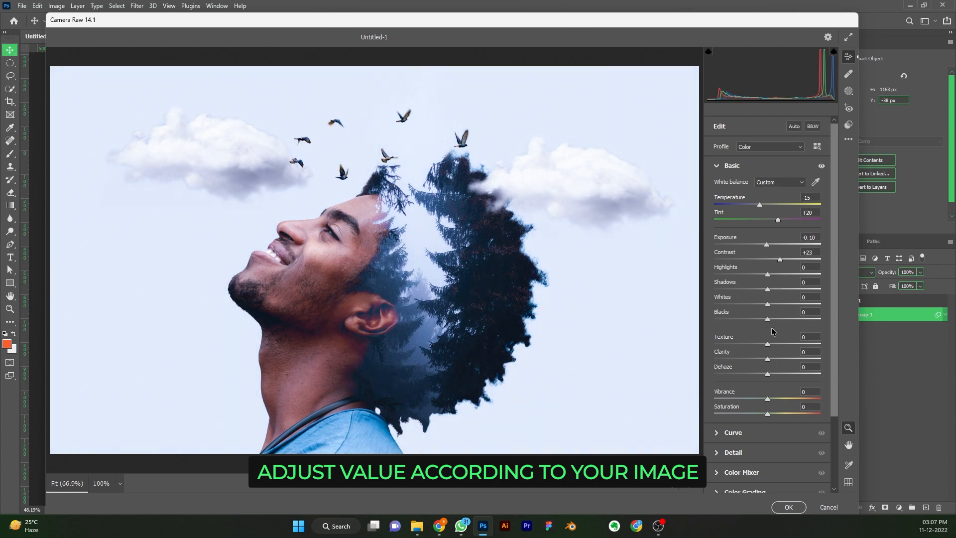
Step: Set blacks +4, shadows +17, vibrance +8, saturation +9 and clarity +21, and apply the Camera Raw Filter
{"action": "mouse_move", "coordinate": [768, 323]}
{"action": "left_mouse_down"}
{"action": "mouse_move", "coordinate": [759, 322]}
{"action": "mouse_move", "coordinate": [770, 323]}
{"action": "left_mouse_up"}
{"action": "left_click_drag", "start_coordinate": [767, 290], "coordinate": [778, 294]}
{"action": "mouse_move", "coordinate": [769, 401]}
{"action": "left_mouse_down"}
{"action": "mouse_move", "coordinate": [786, 411]}
{"action": "mouse_move", "coordinate": [756, 408]}
{"action": "mouse_move", "coordinate": [773, 409]}
{"action": "left_mouse_up"}
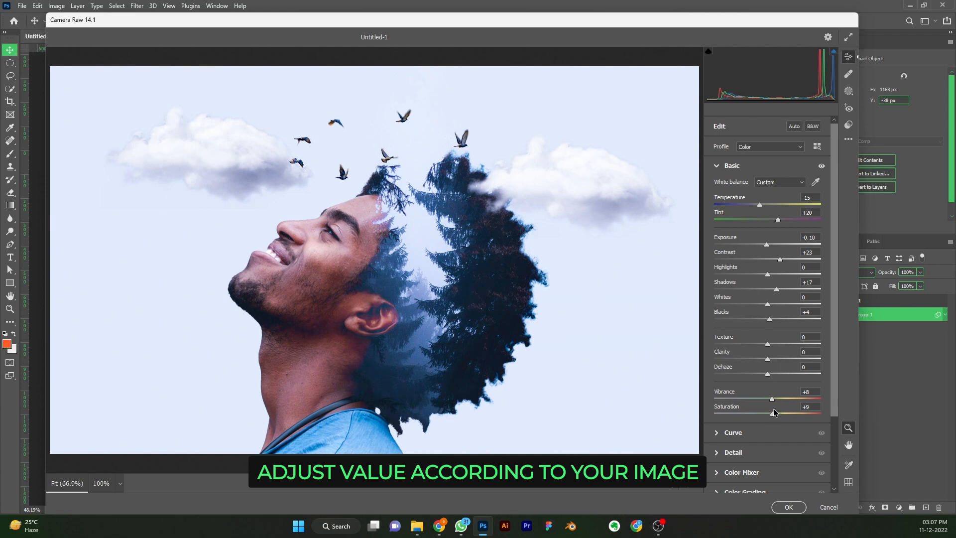
{"action": "left_click_drag", "start_coordinate": [768, 359], "coordinate": [779, 366]}
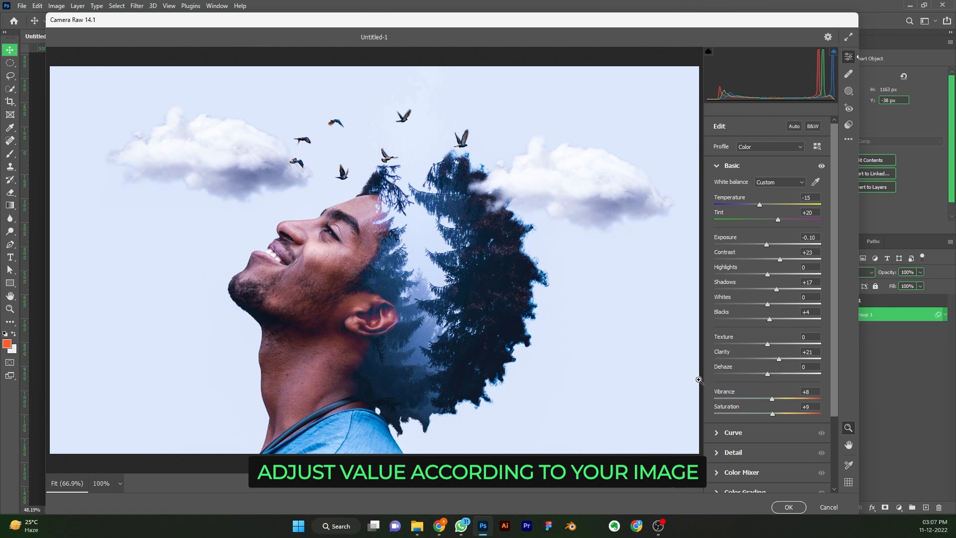
{"action": "left_click", "coordinate": [789, 507]}
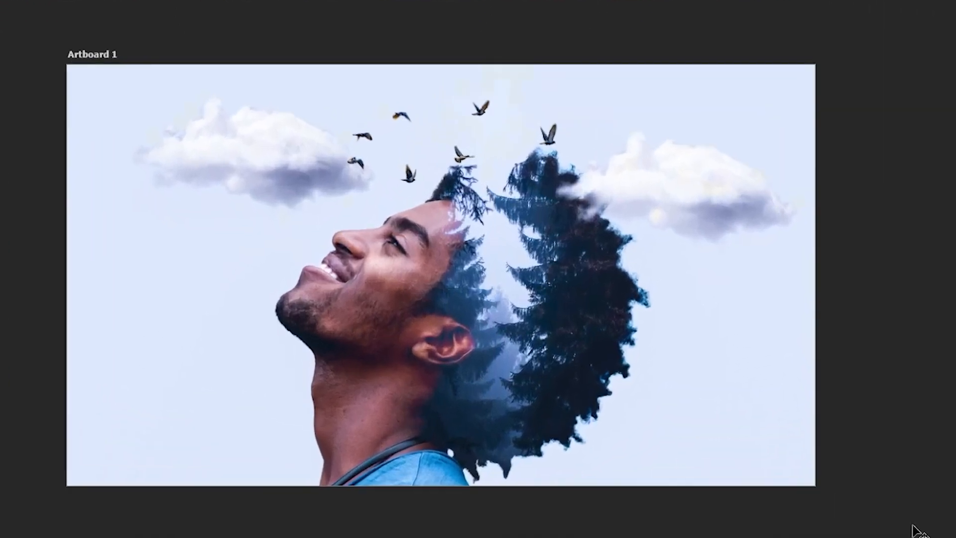